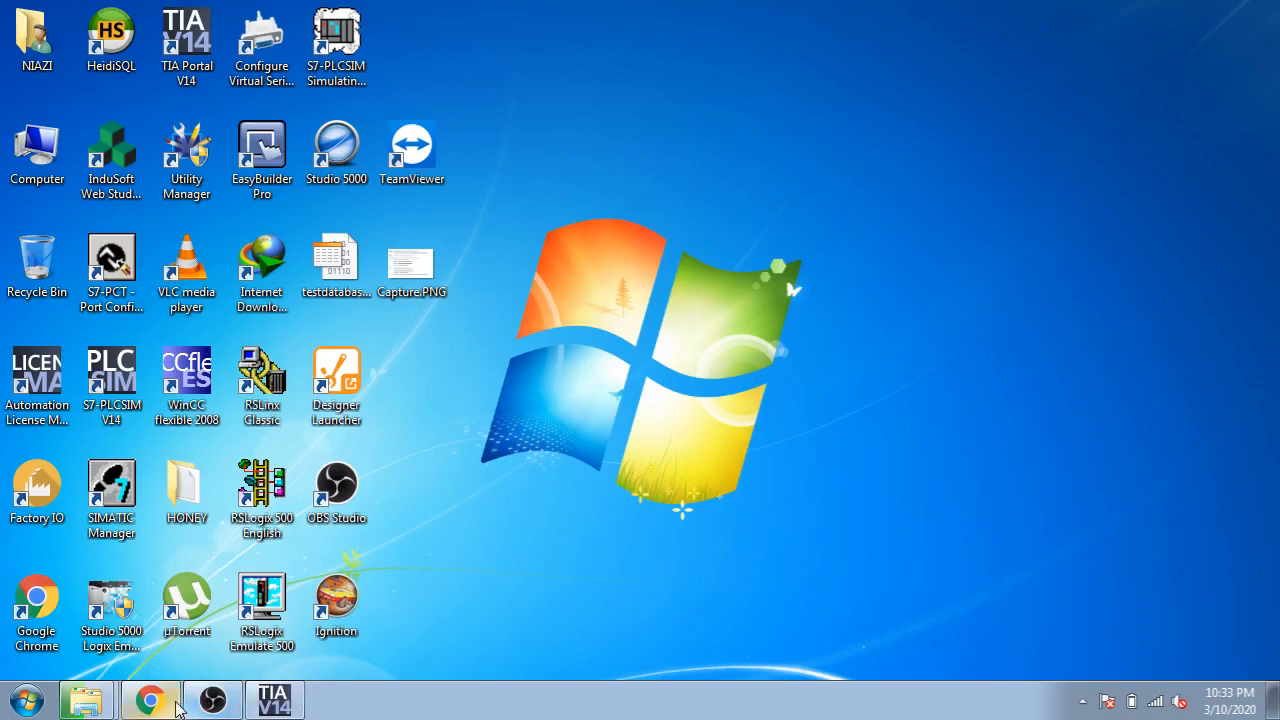
Open the SourceForge NetToPLCSim download page from the Google search results in Chrome.
left_click(150, 700)
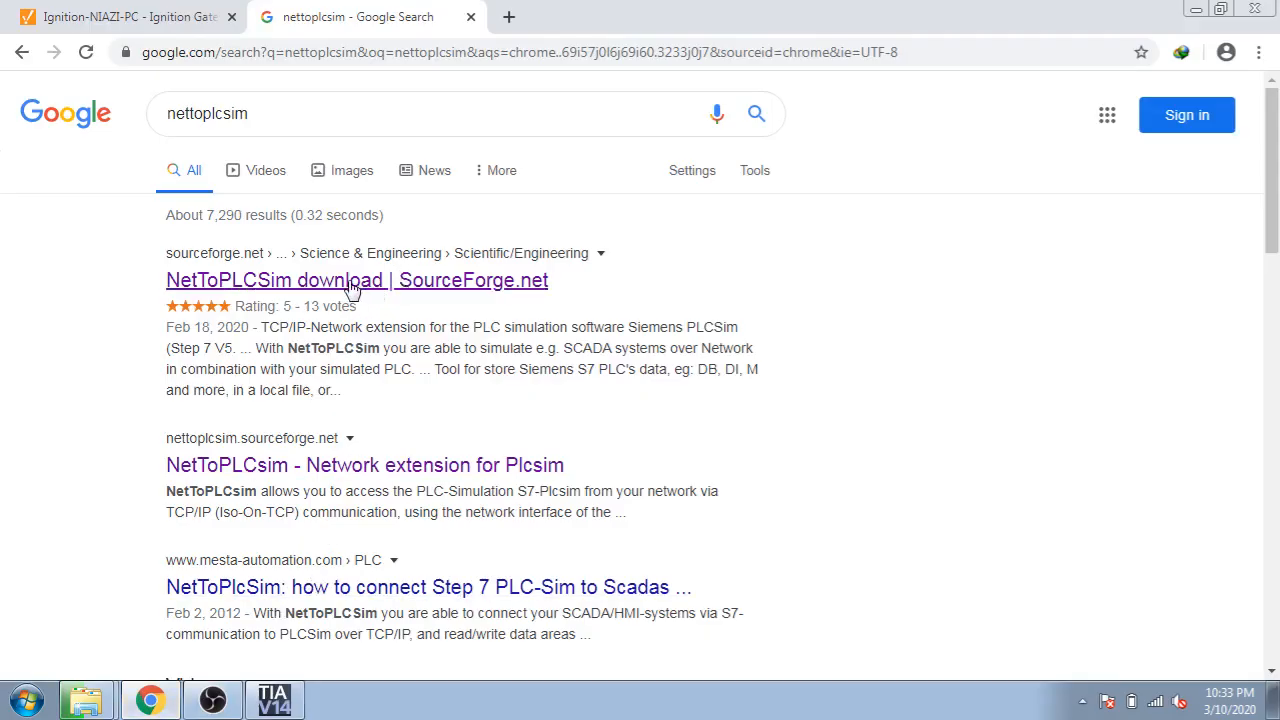
left_click(365, 284)
left_click(429, 10)
left_click(529, 16)
left_click(430, 17)
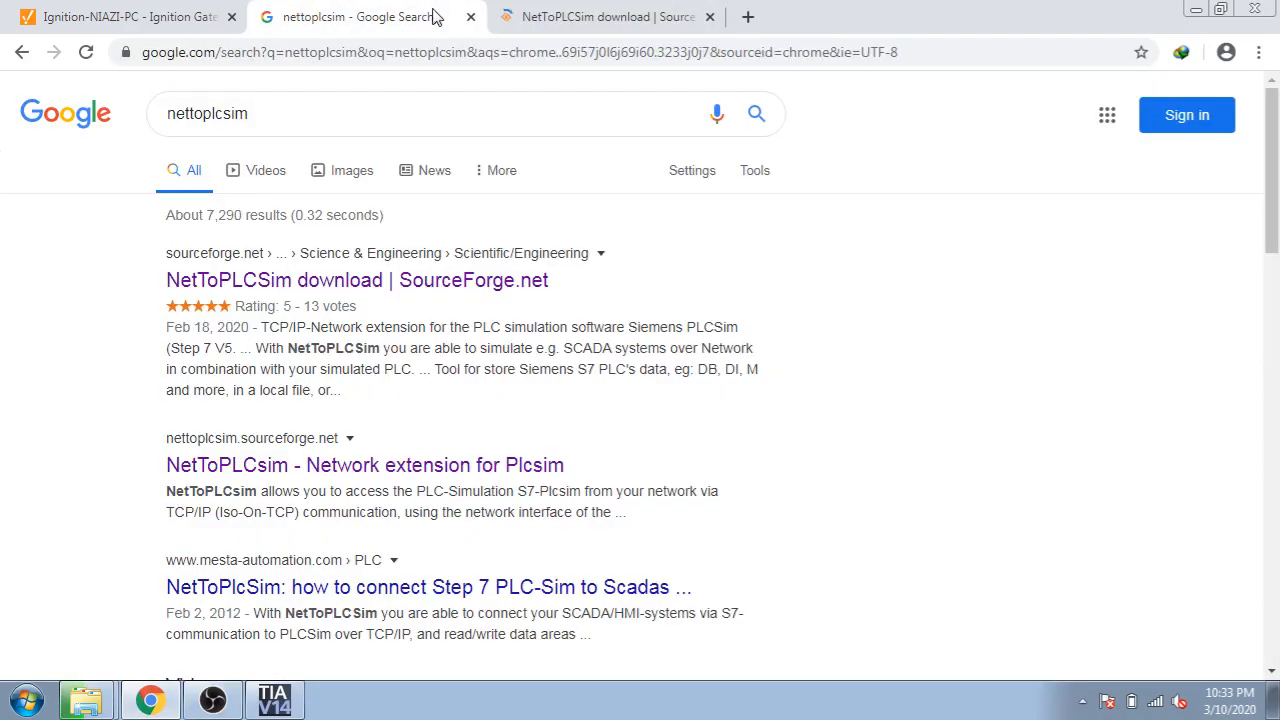
left_click(558, 20)
Run NetToPLCsim.exe from the Nettoplcsim-S7o-v-1-2-4-0 bin folder as administrator and decline the automatic service stop.
left_click(85, 700)
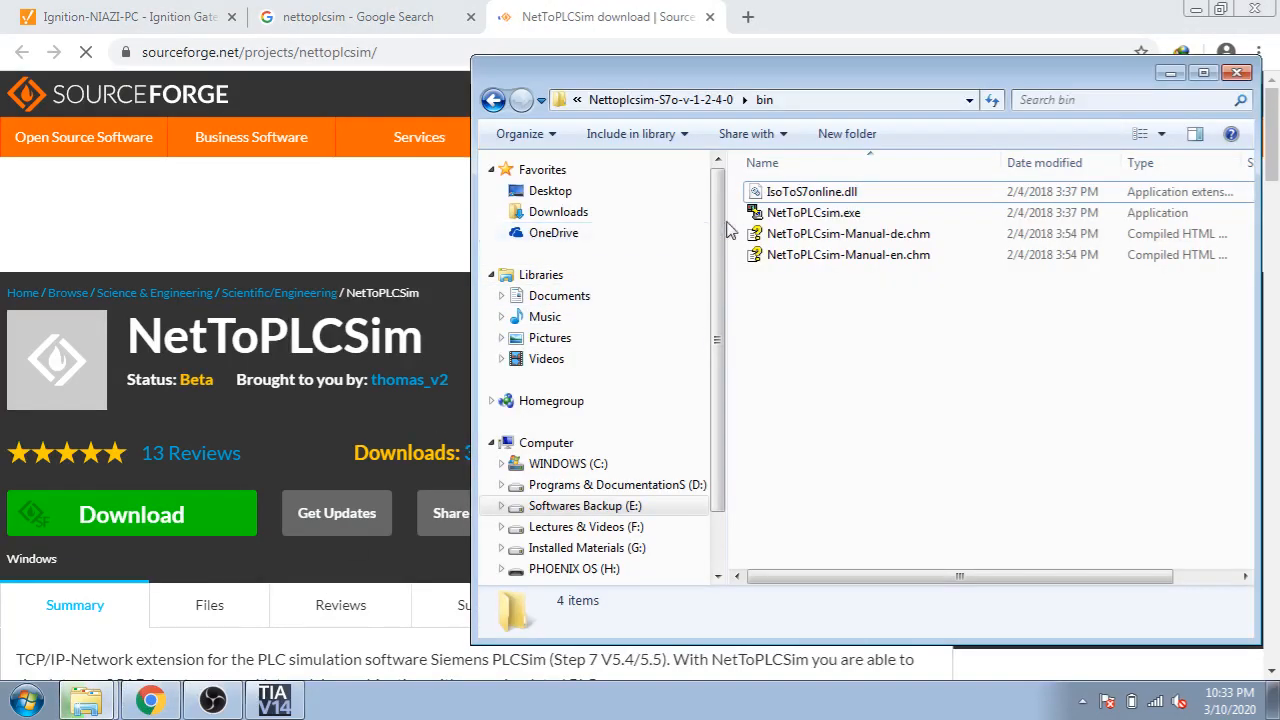
left_click(775, 213)
right_click(775, 215)
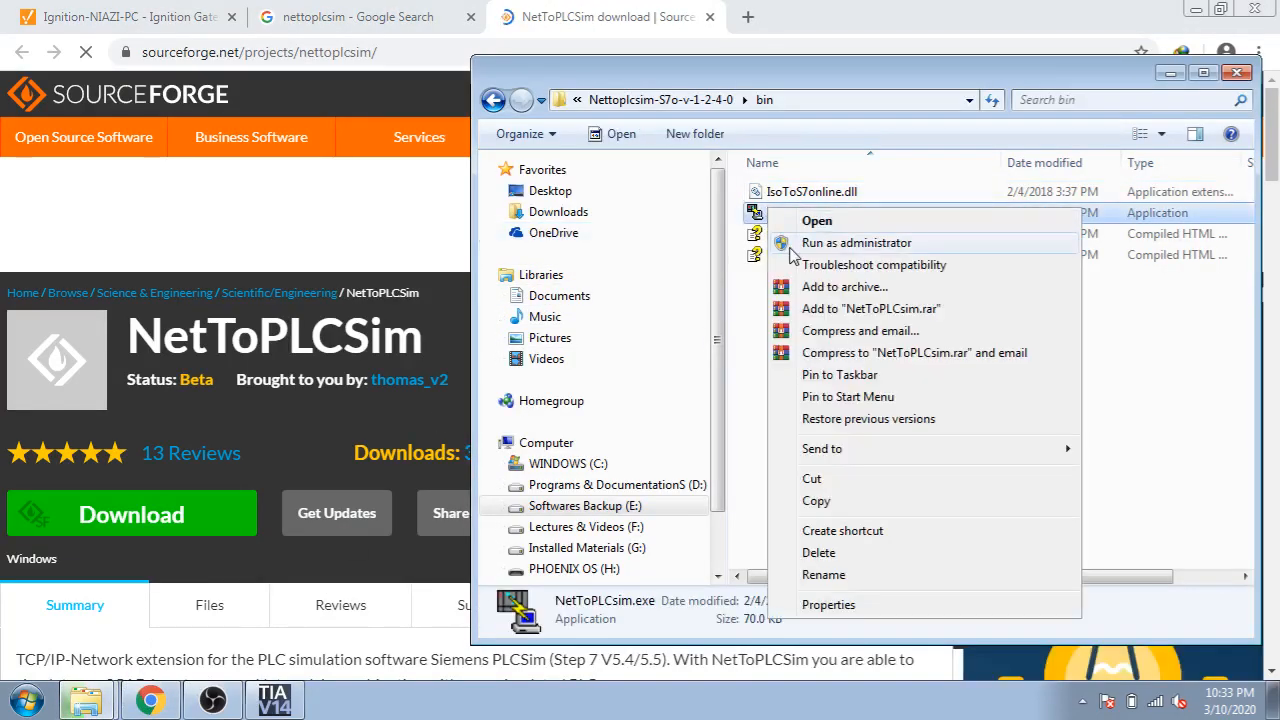
left_click(790, 245)
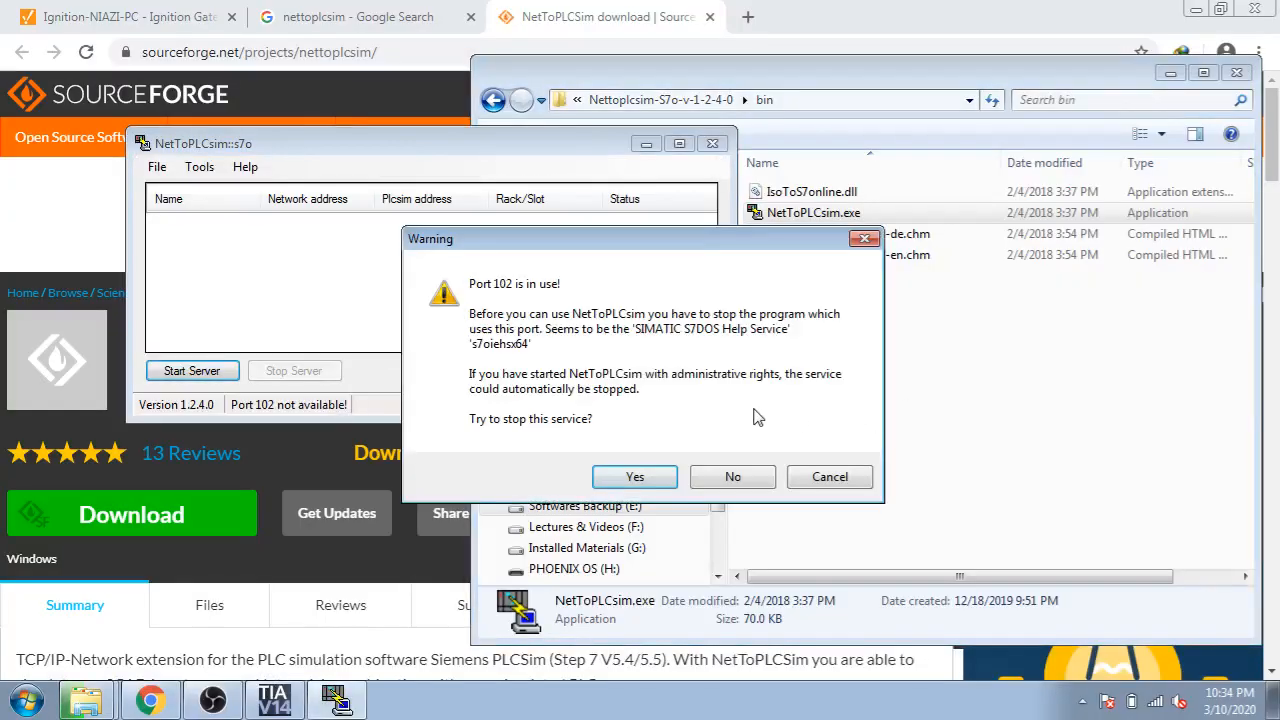
left_click(749, 476)
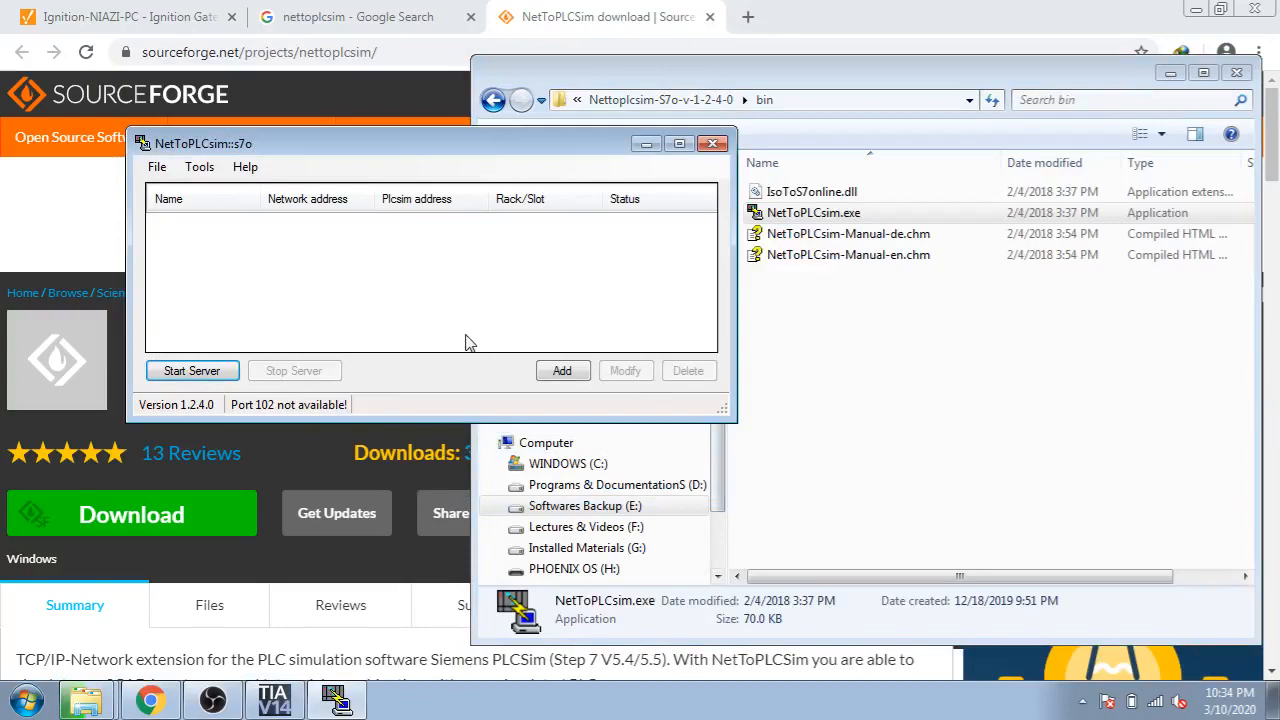
Free up TCP port 102 with NetToPLCsim's own port tool and close its progress dialog.
left_click(215, 167)
left_click(232, 231)
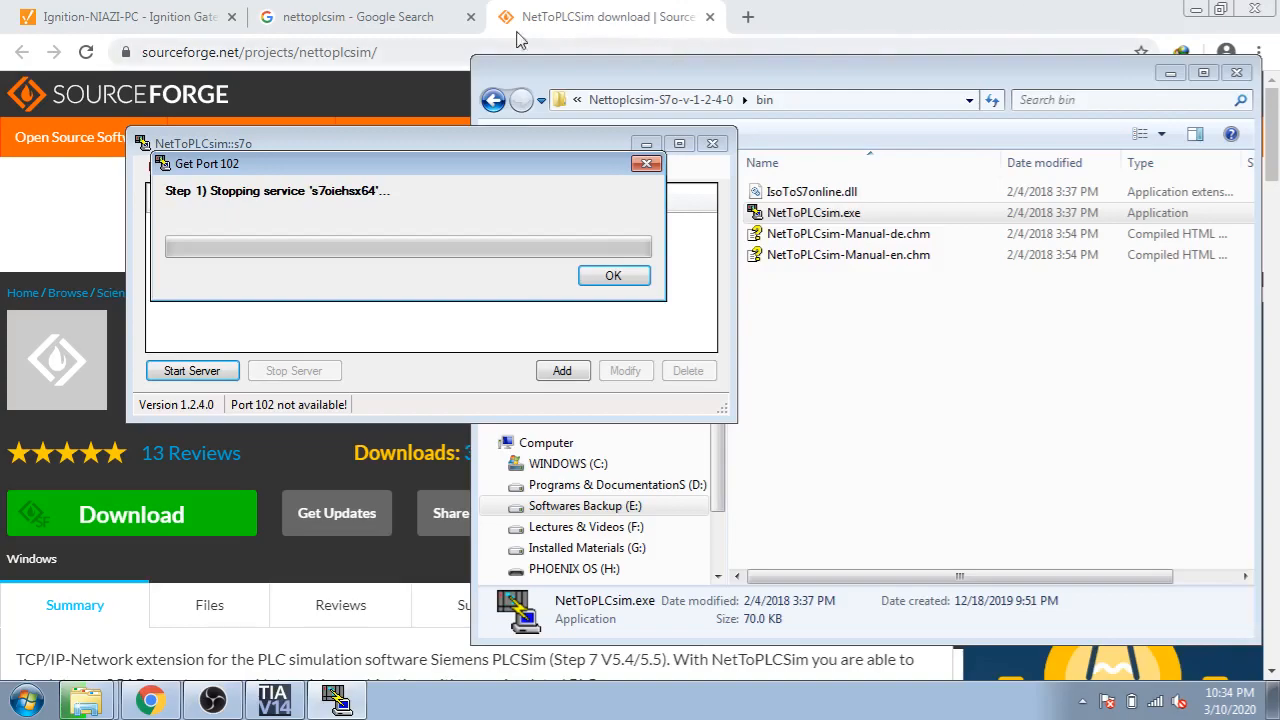
left_click(190, 14)
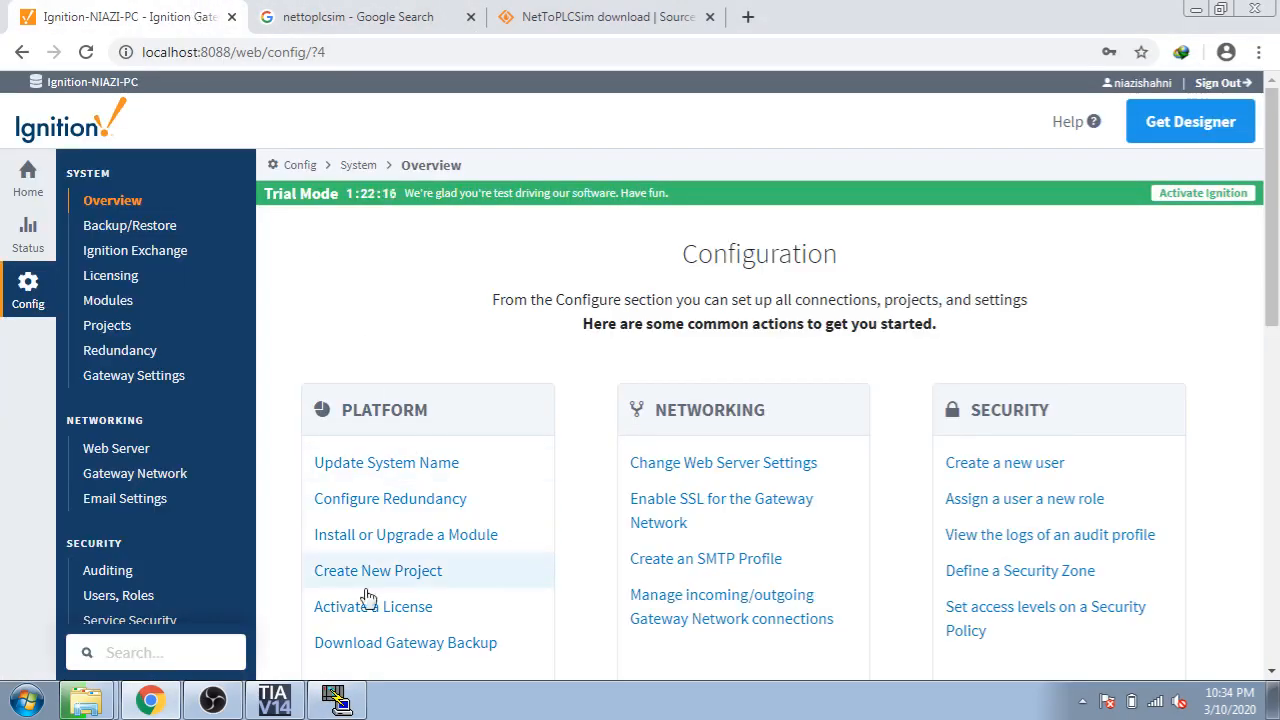
left_click(337, 700)
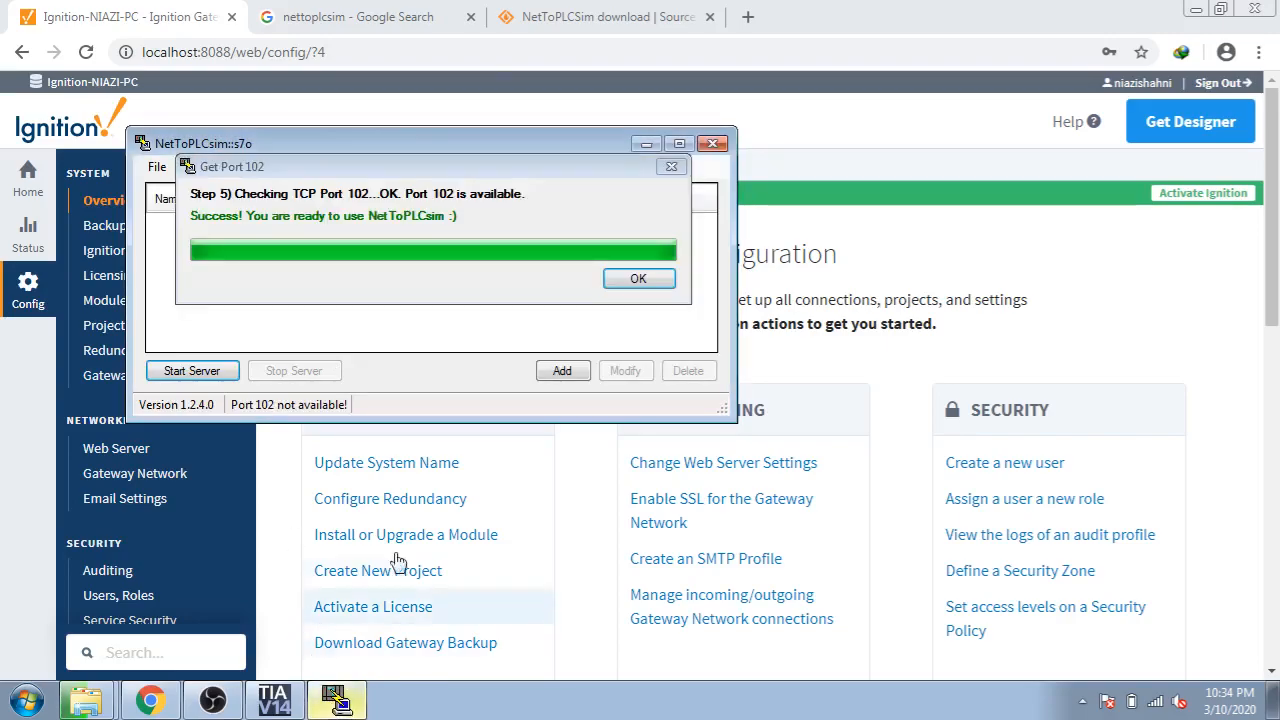
left_click(619, 278)
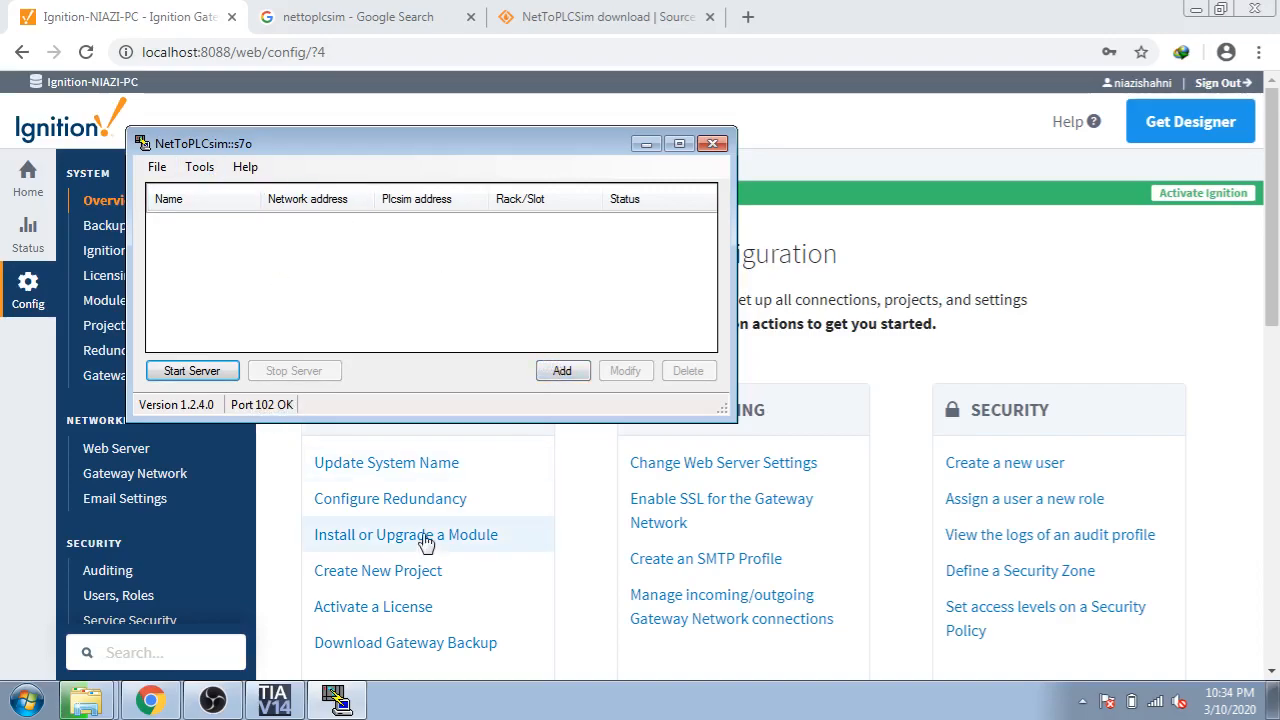
In TIA Portal, load PLC_1 into the simulated PLC with all modules started, and minimize the simulator window.
left_click(273, 700)
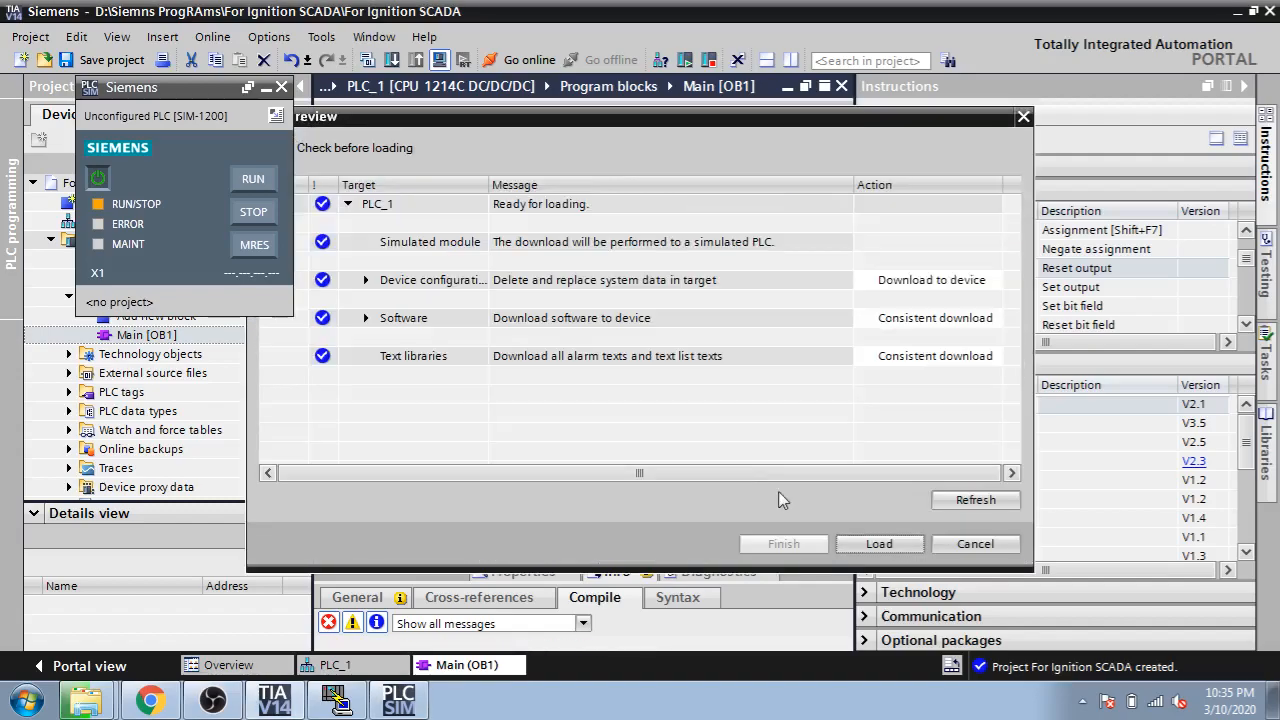
left_click(867, 544)
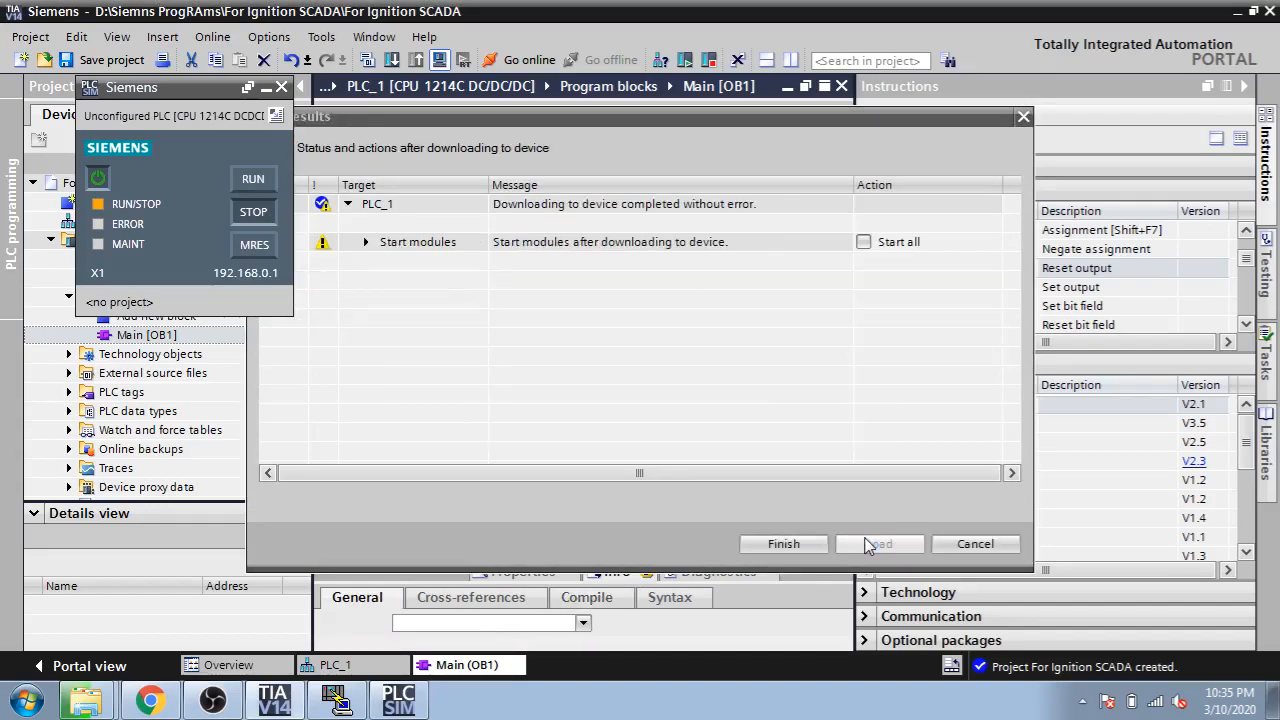
left_click(866, 244)
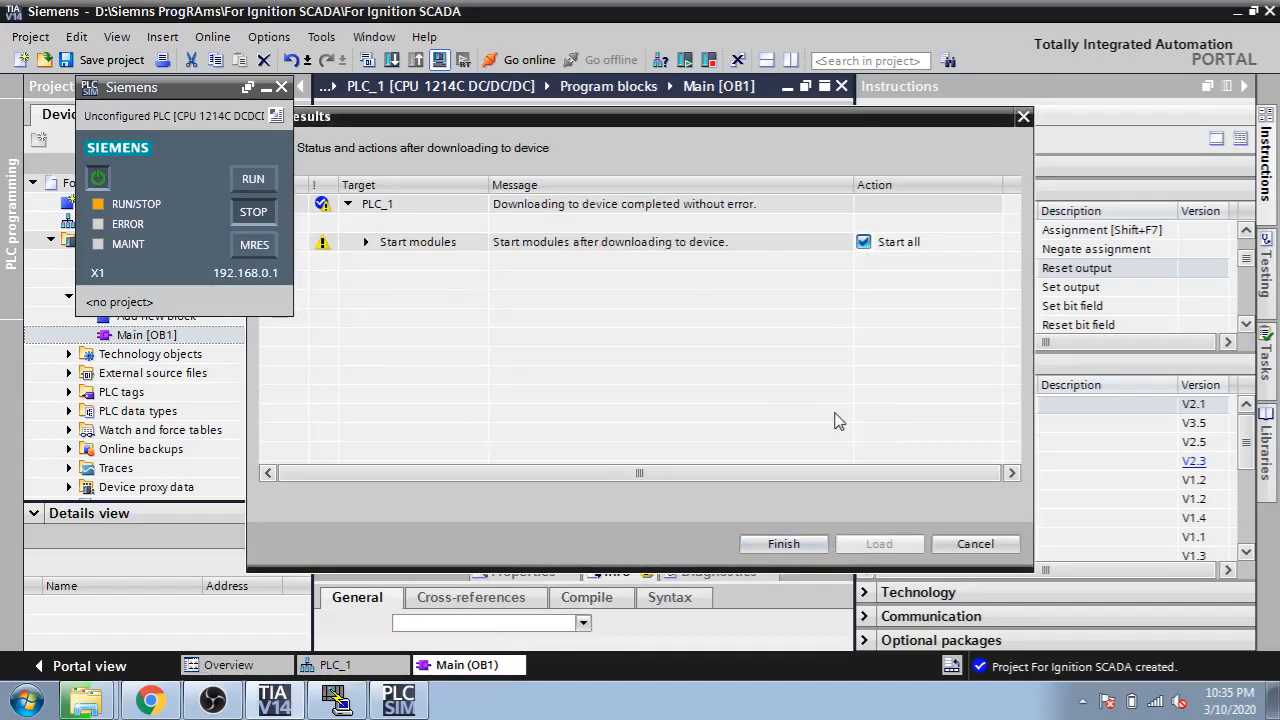
left_click(803, 544)
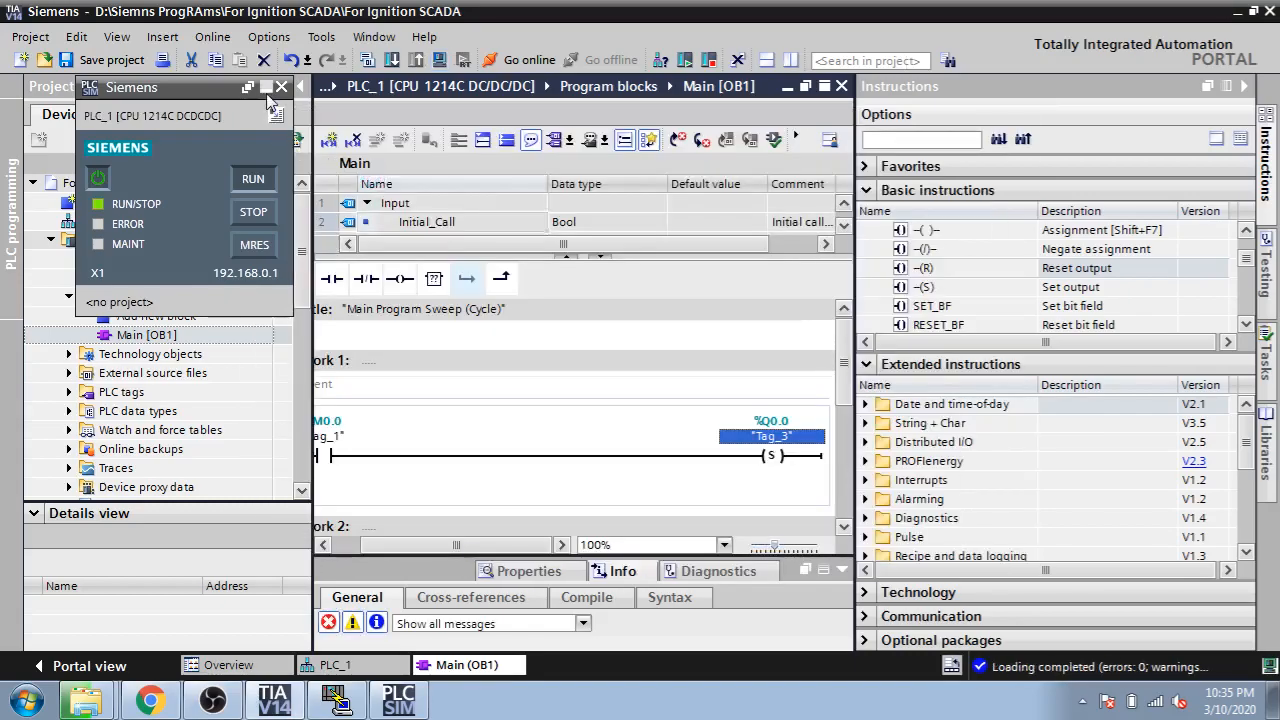
left_click(267, 92)
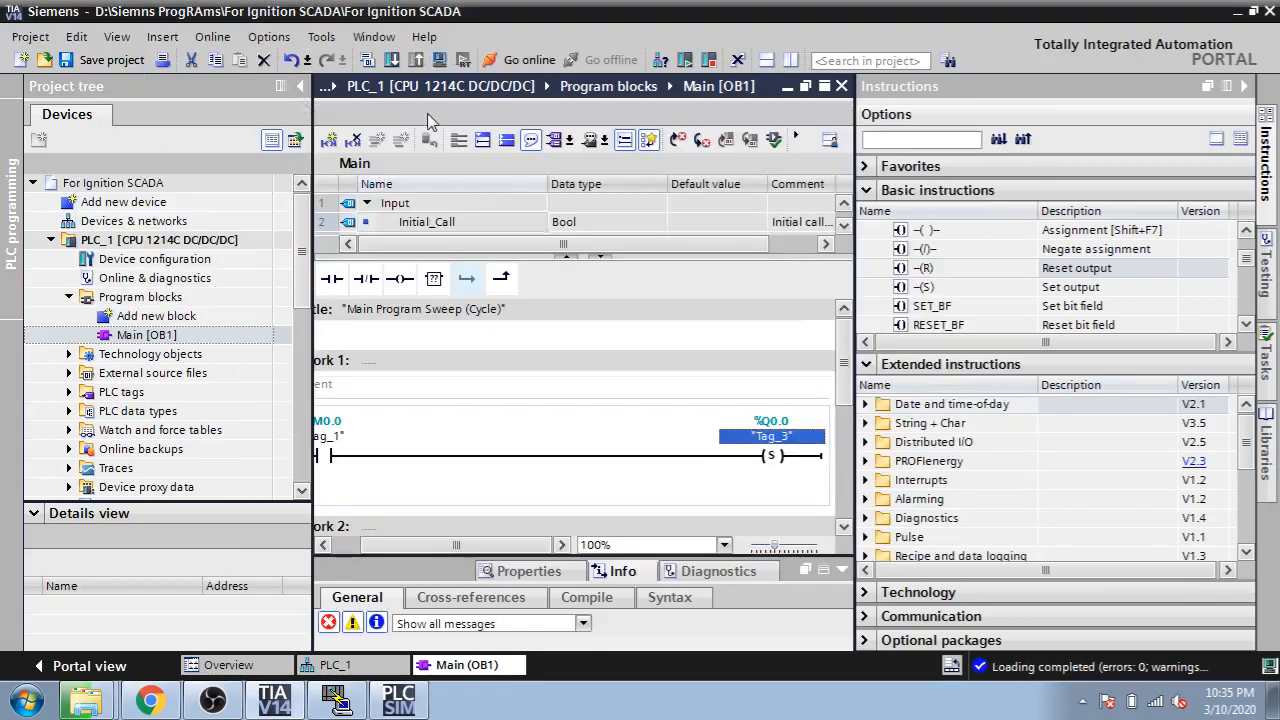
Switch to NetToPLCsim and add a new station named Siemns.
left_click(274, 700)
left_click(560, 371)
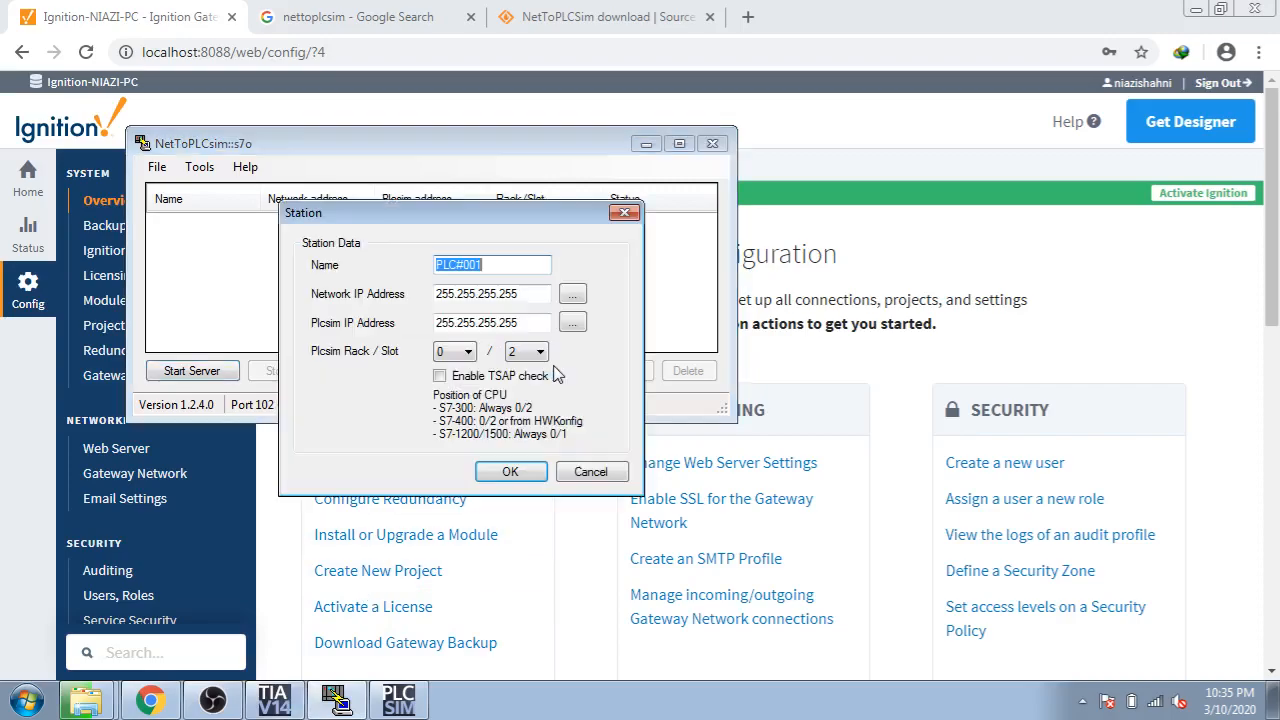
left_click_drag(514, 265, 450, 262)
type("Si")
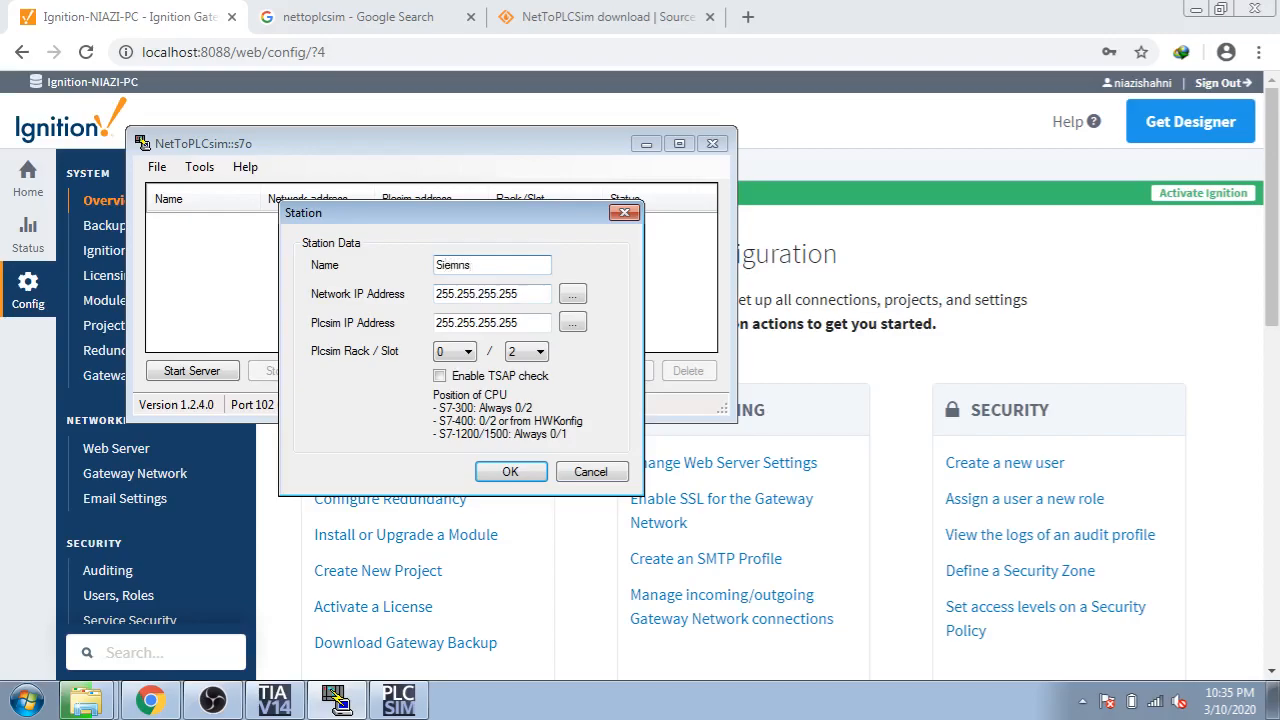
type("emns")
Check the computer's IPv4 address in the wireless network connection details, and close the network windows.
left_click(1150, 705)
right_click(1155, 705)
left_click(1100, 689)
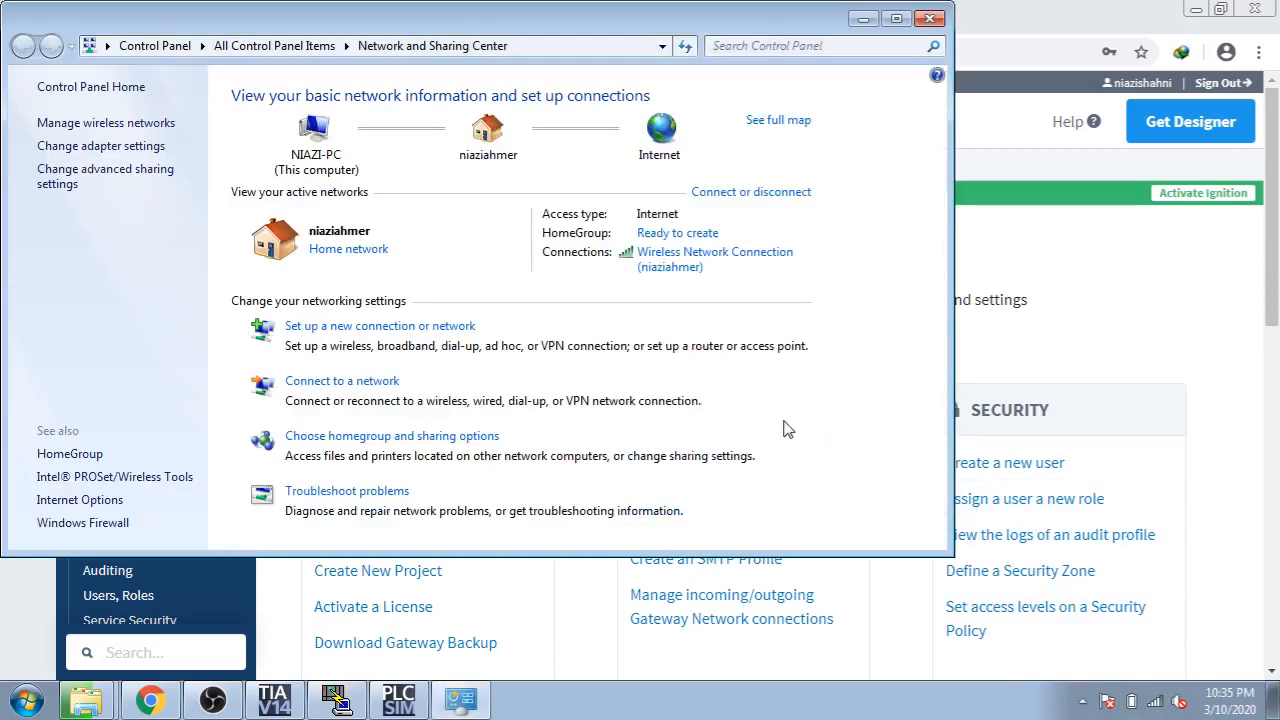
left_click(673, 268)
left_click(535, 377)
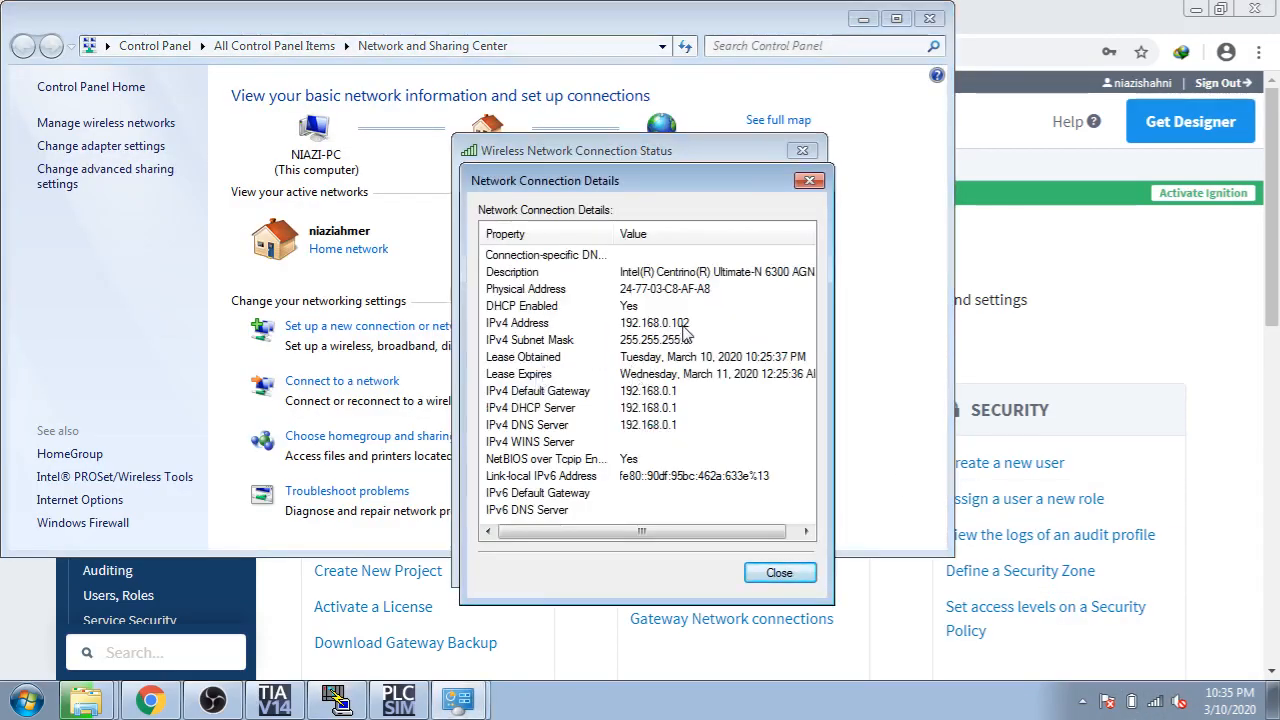
left_click(809, 180)
left_click(802, 150)
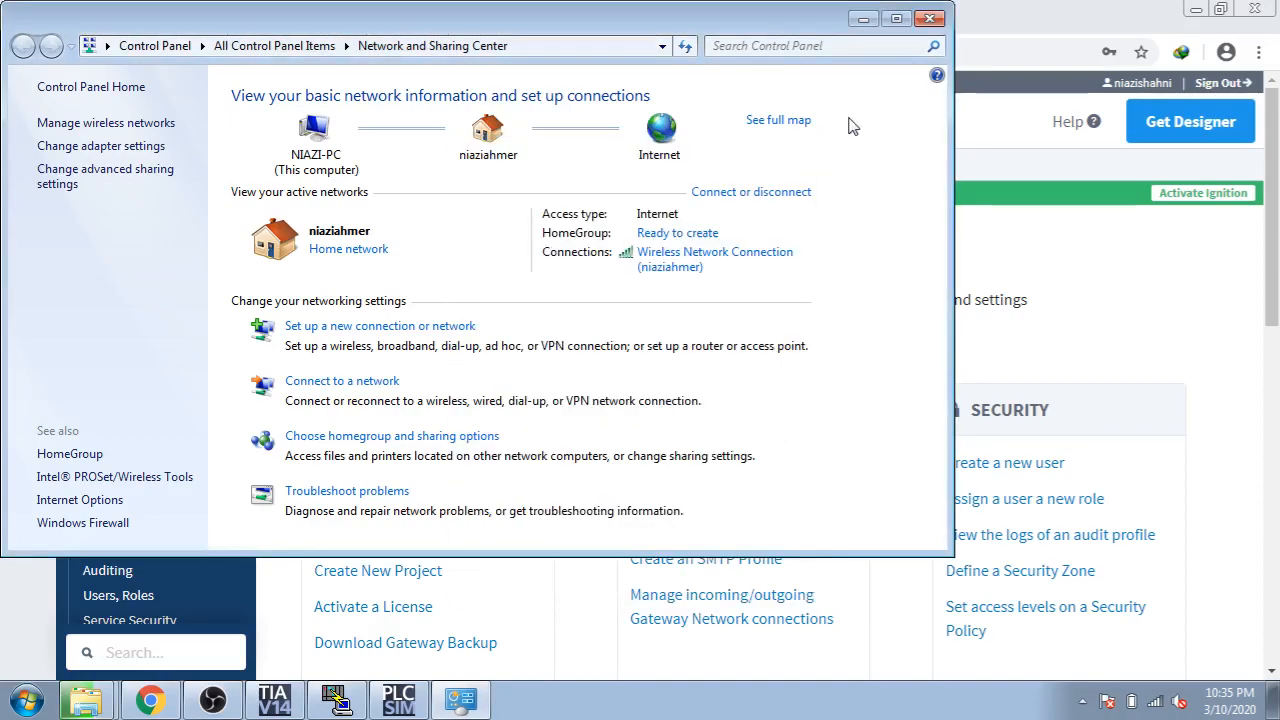
left_click(930, 18)
Set the station's Network IP Address to 192.168.0.102 and its Plcsim IP Address to the reachable S7-1200 at 192.168.0.1.
left_click_drag(528, 293, 408, 303)
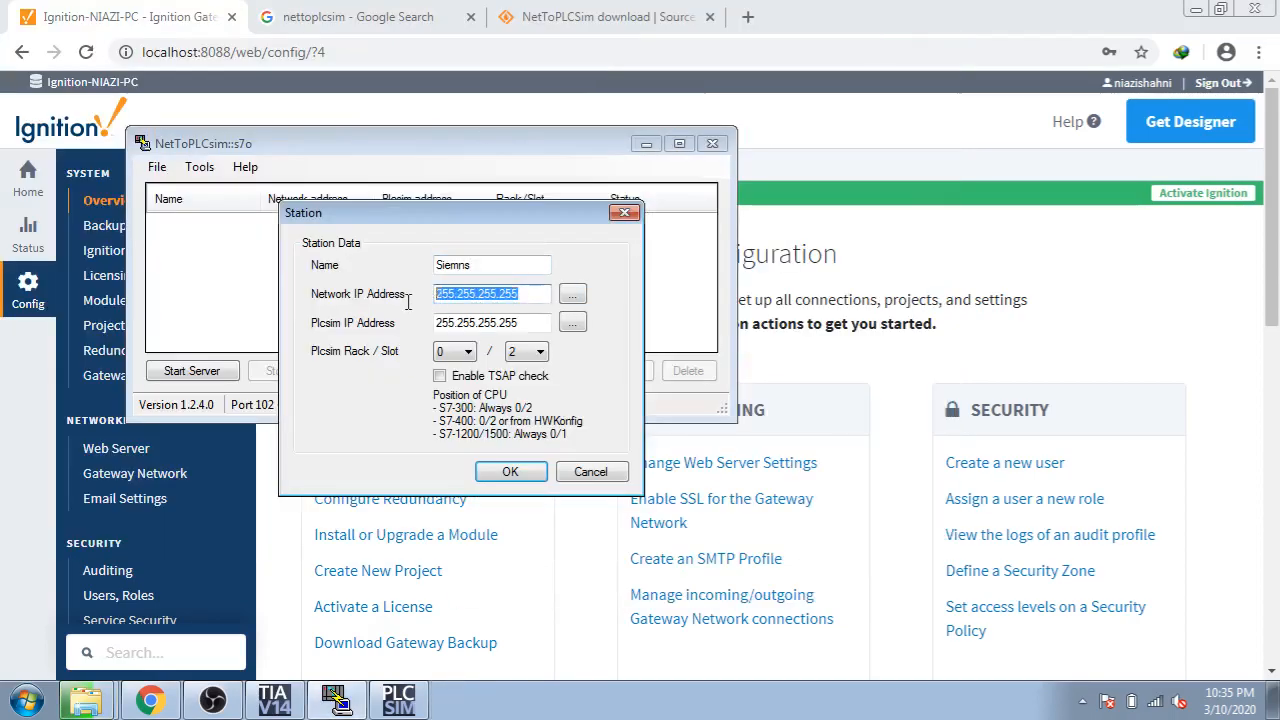
type("192.168.0.102")
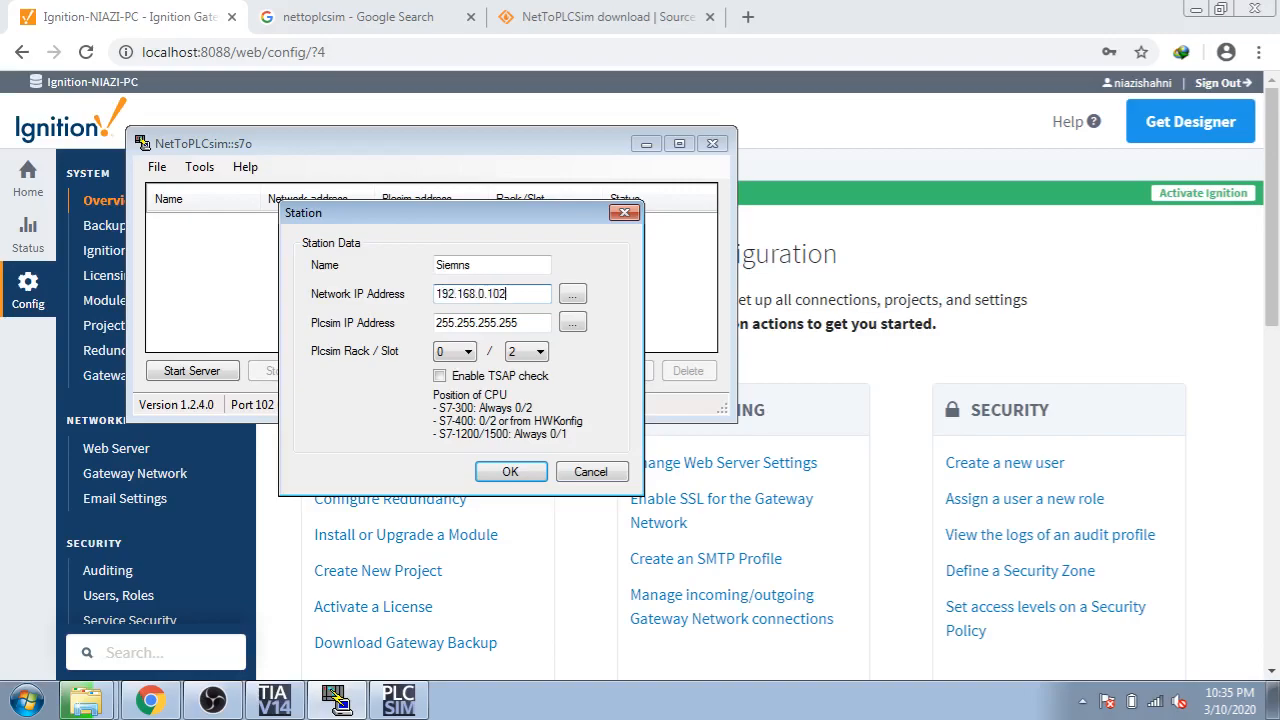
left_click(572, 322)
left_click(598, 334)
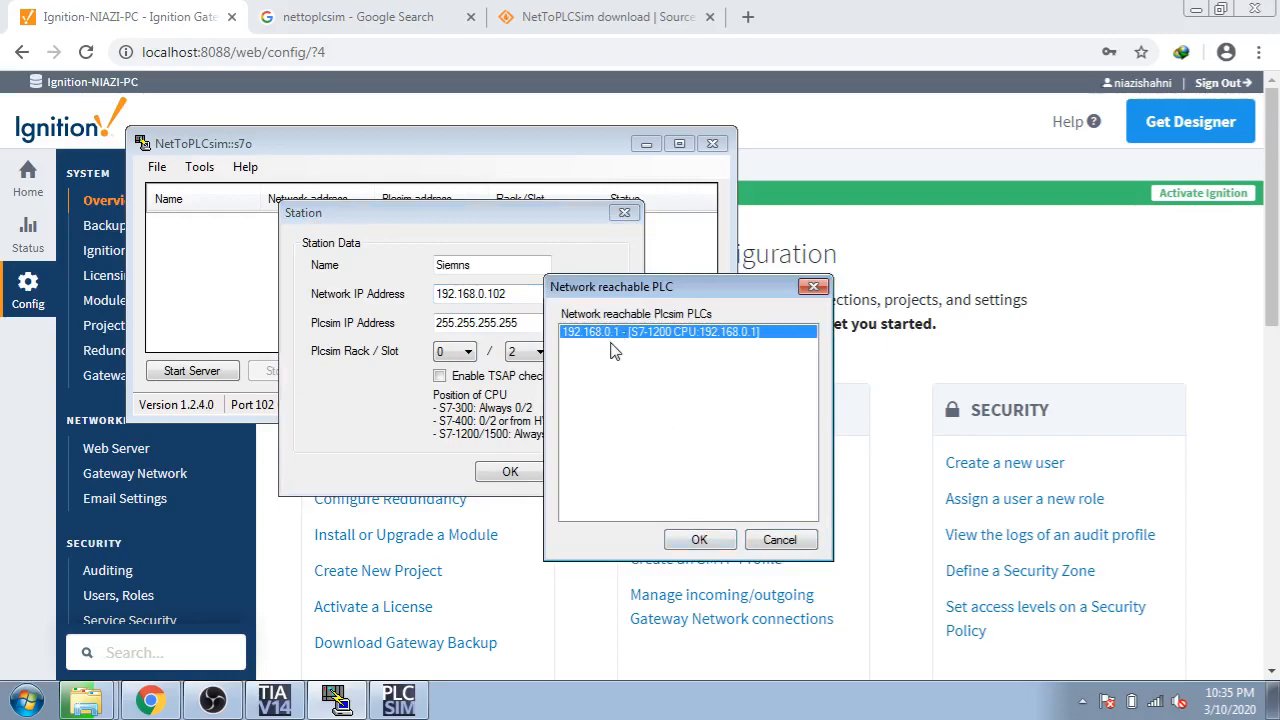
left_click(697, 538)
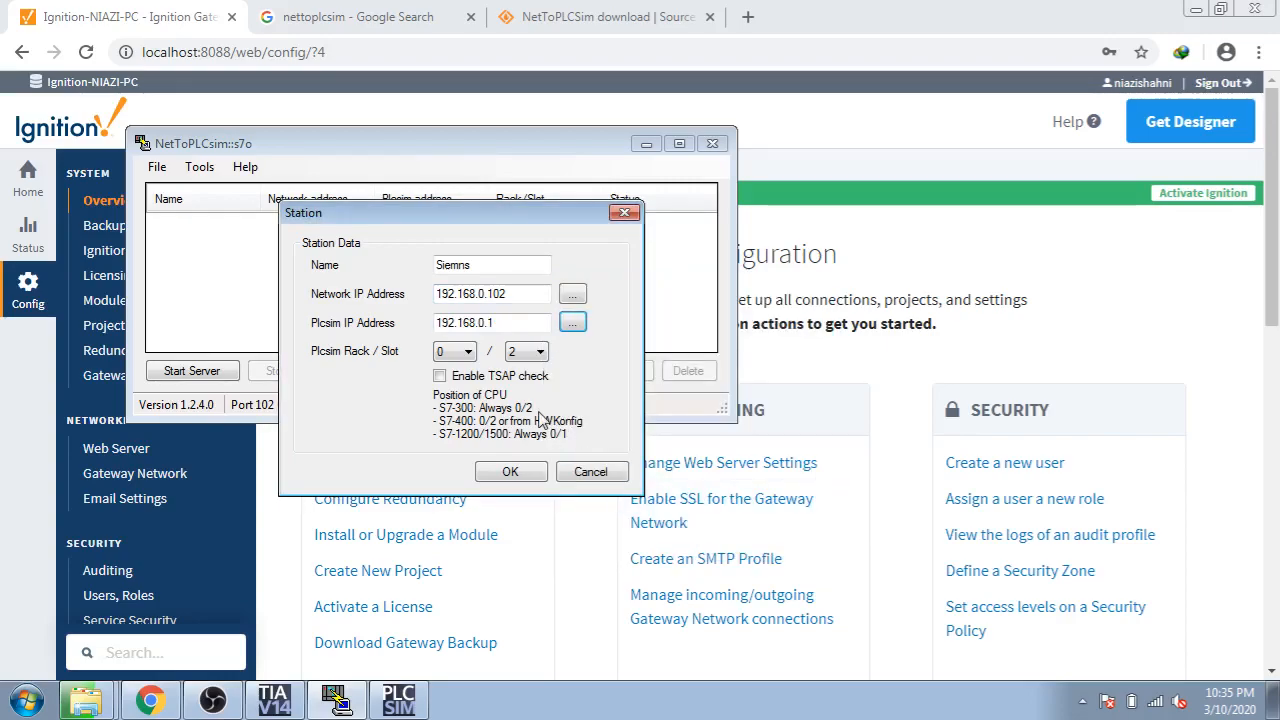
Set the station's Plcsim rack/slot to 0/1, save the station, and start the NetToPLCsim server.
left_click(536, 354)
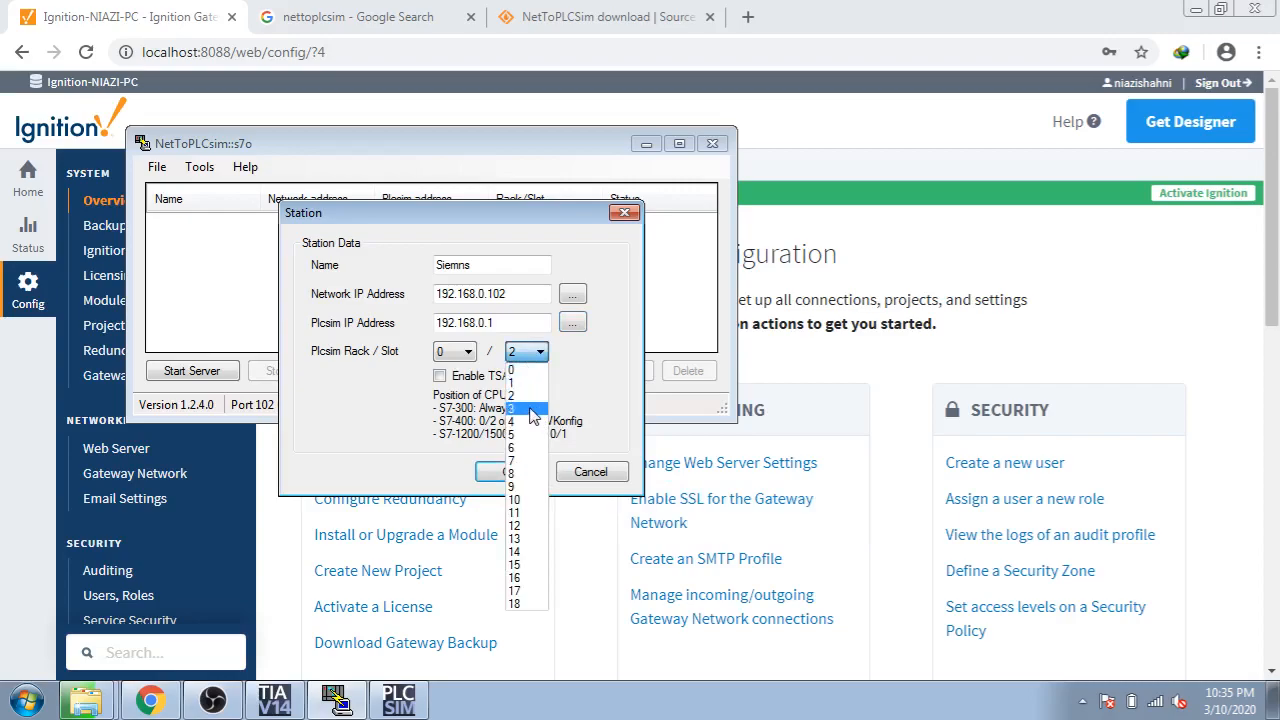
left_click(530, 383)
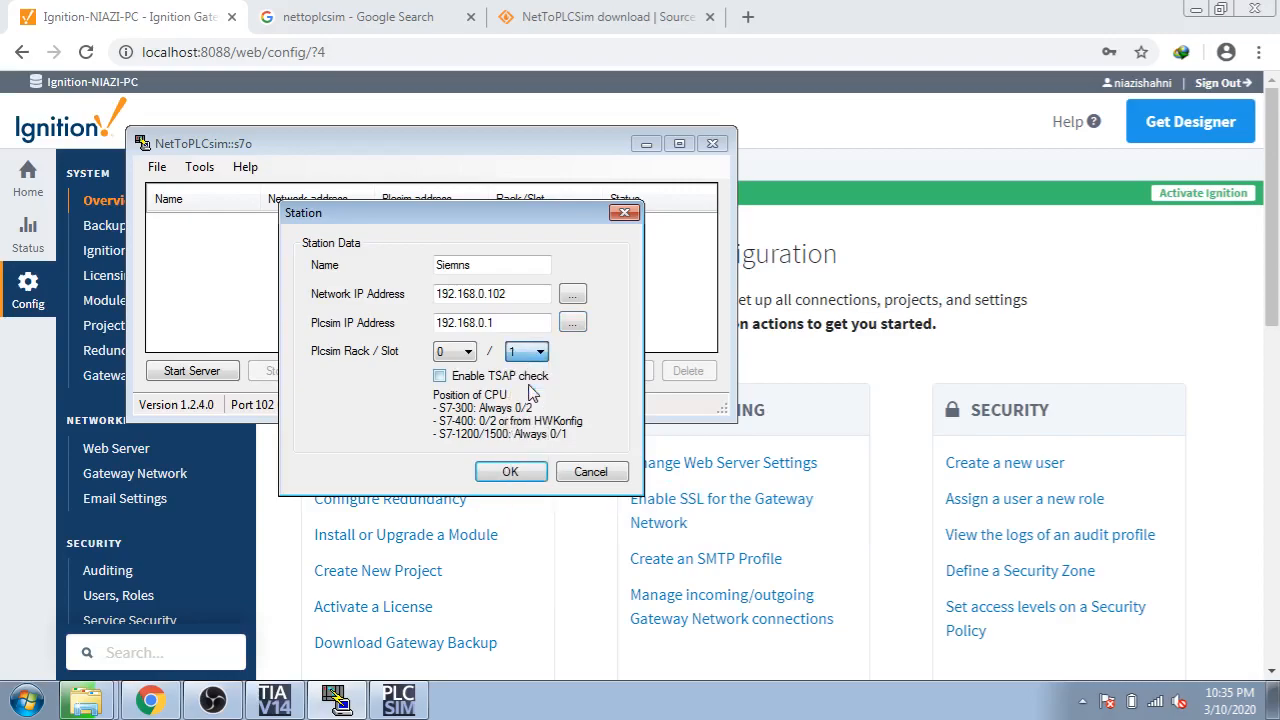
left_click(511, 470)
left_click(226, 378)
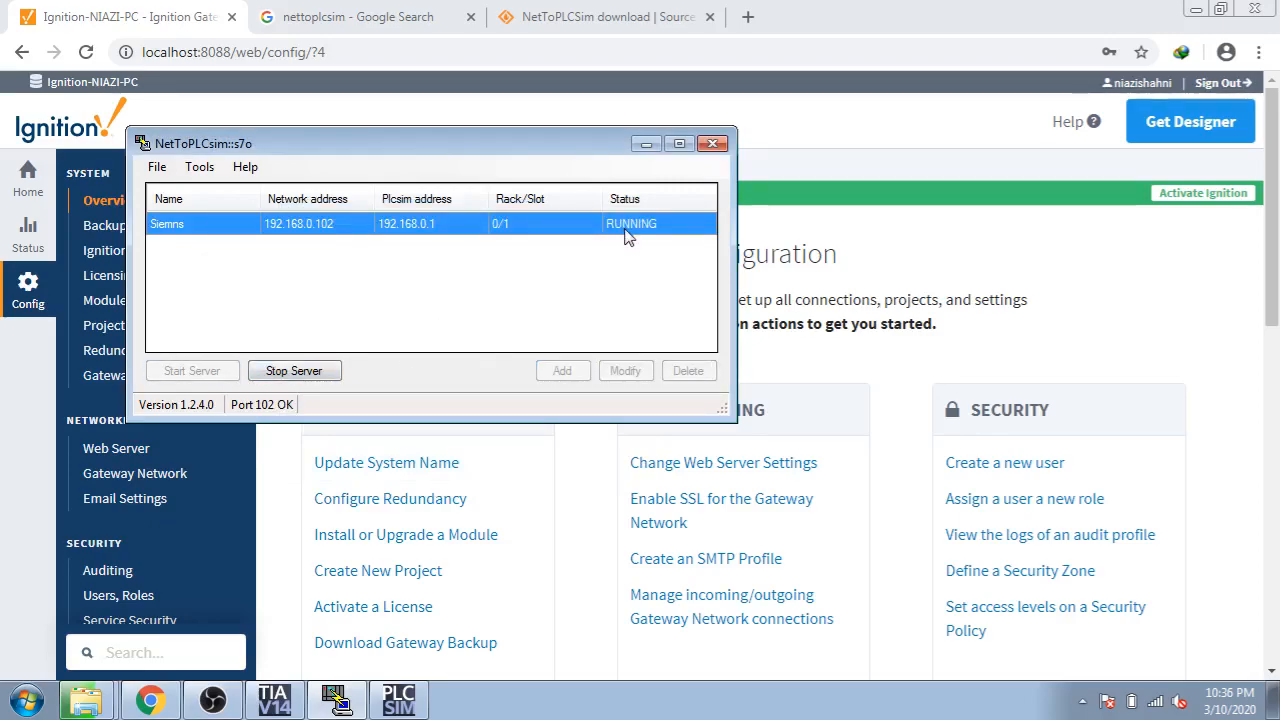
left_click(647, 145)
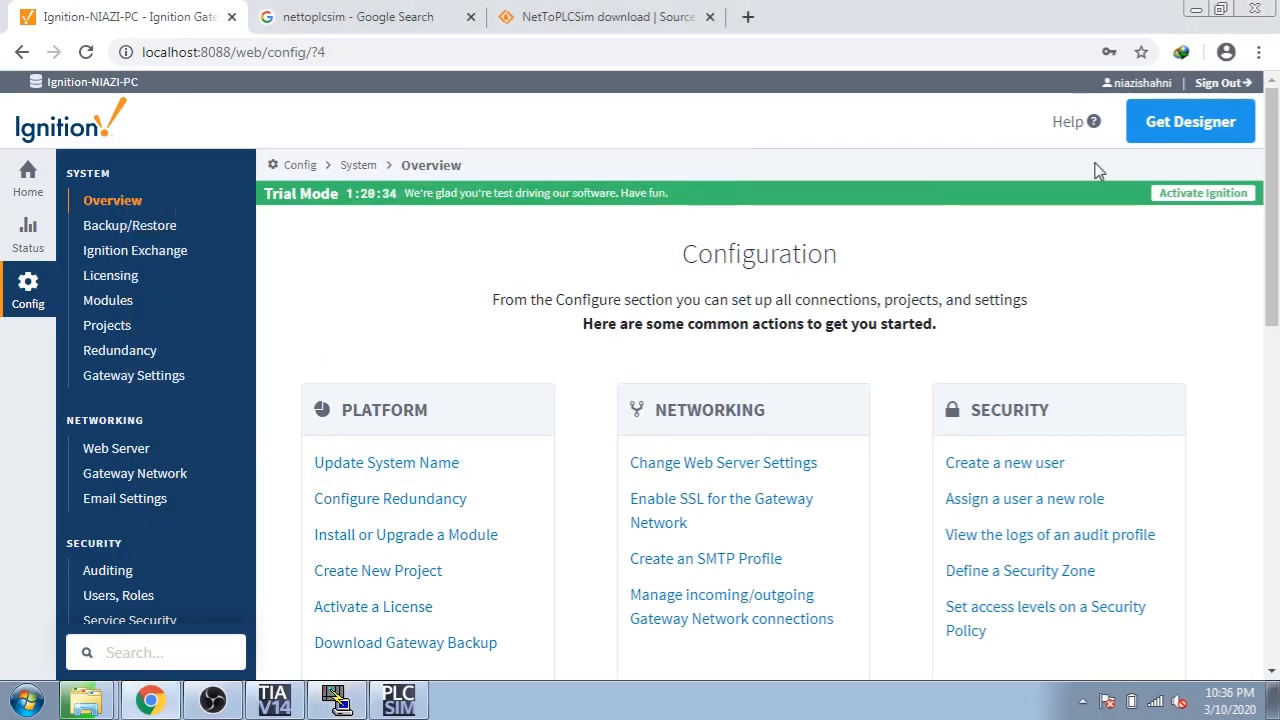
Open the OPC UA device connections in the Ignition gateway configuration and start creating a new device.
scroll(848, 372, "down", 4)
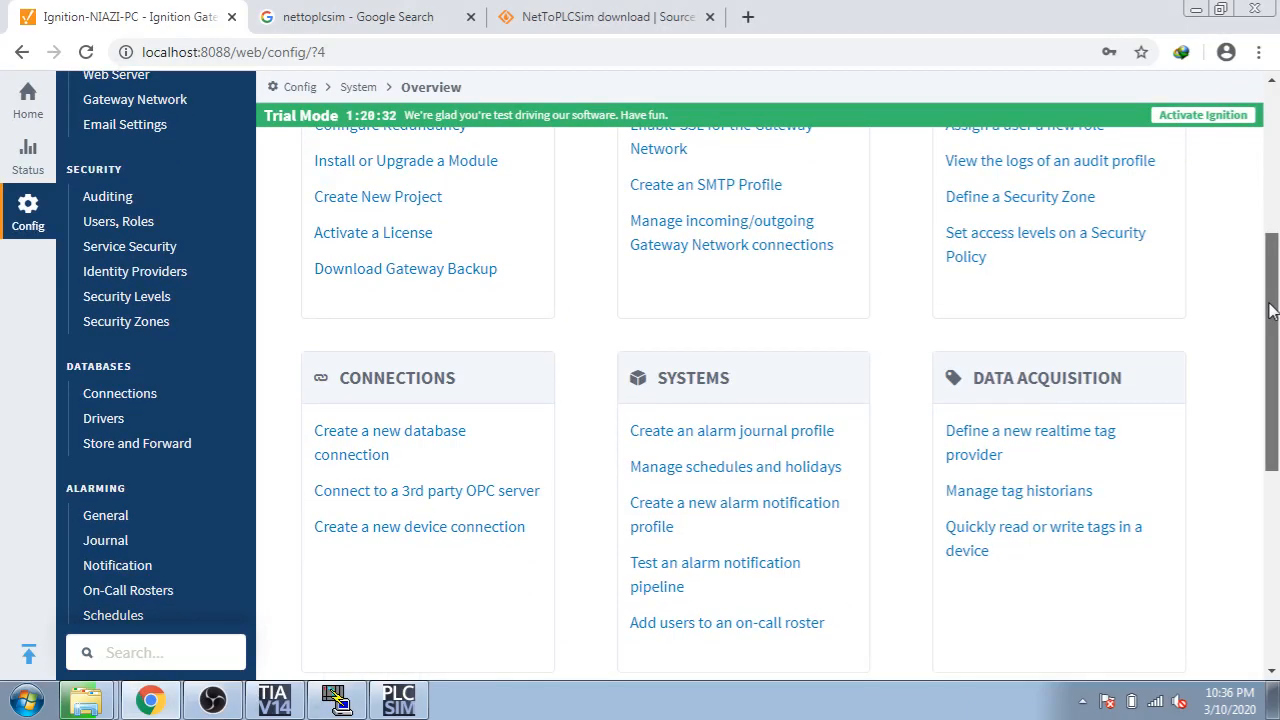
left_click_drag(1264, 340, 1272, 487)
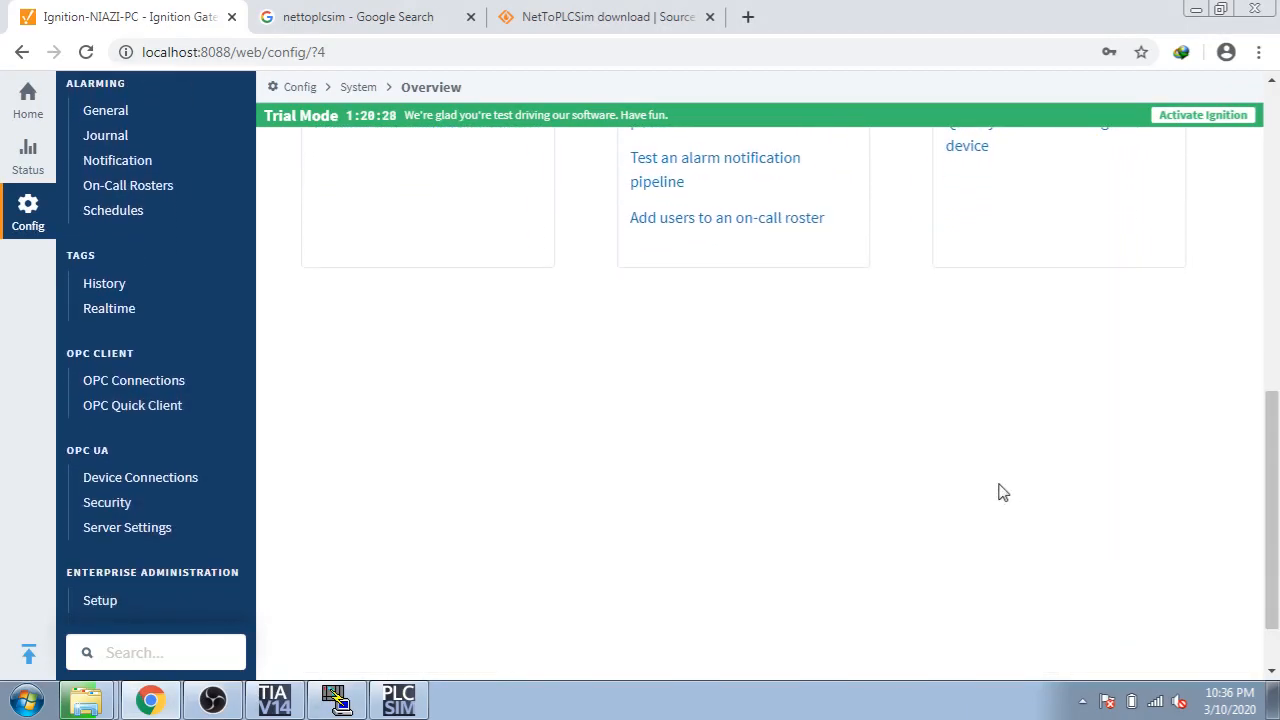
left_click(202, 488)
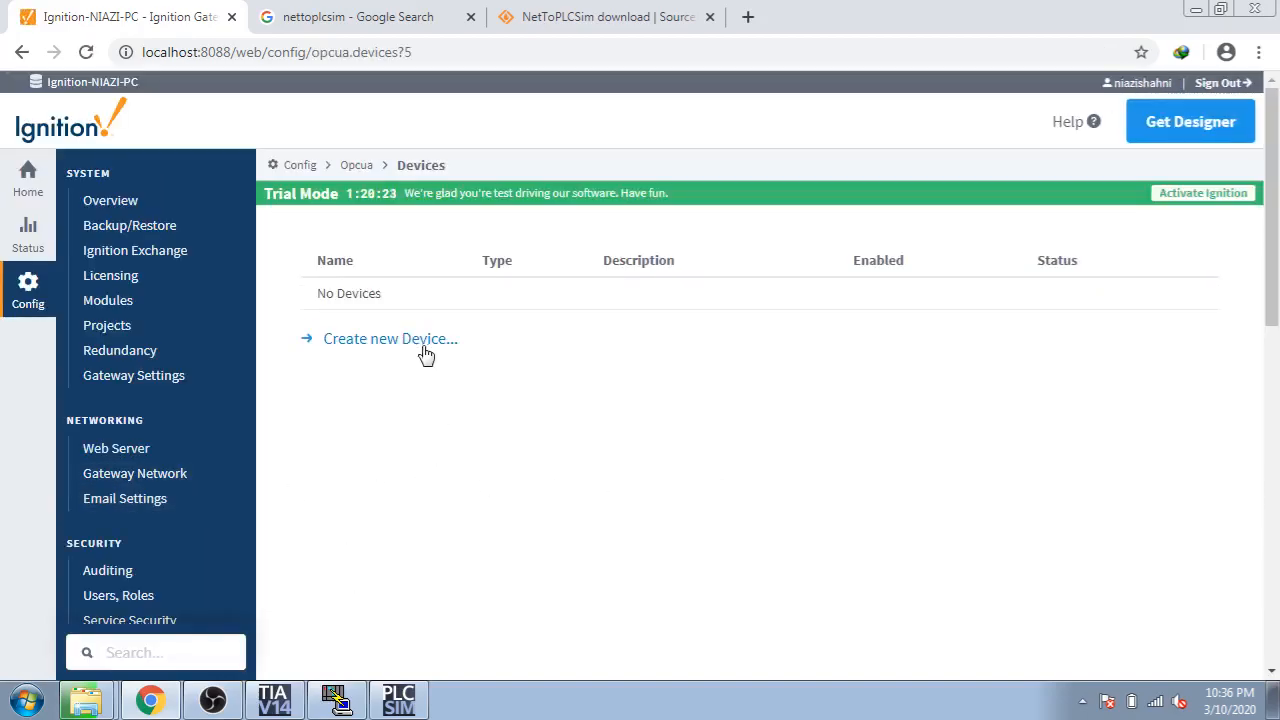
left_click(427, 340)
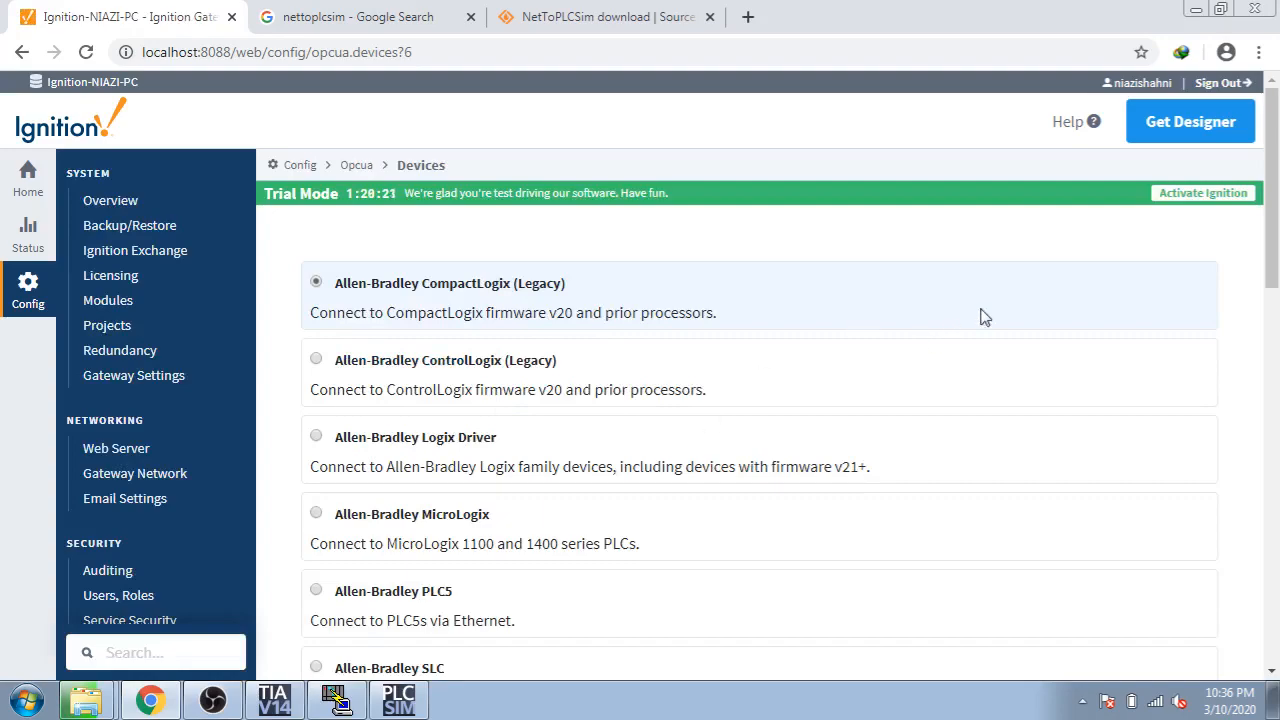
Choose the Siemens S7-1200 driver for the new device and proceed to its settings.
left_click_drag(1276, 258, 1276, 497)
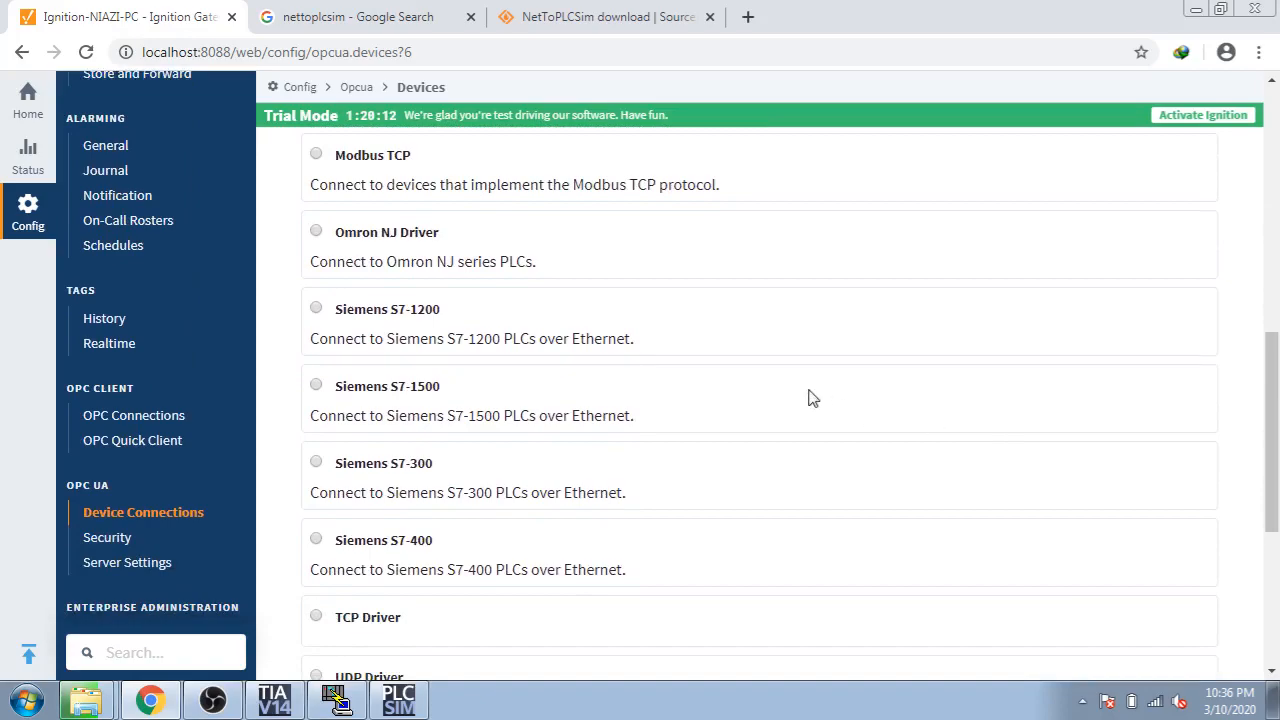
left_click(399, 322)
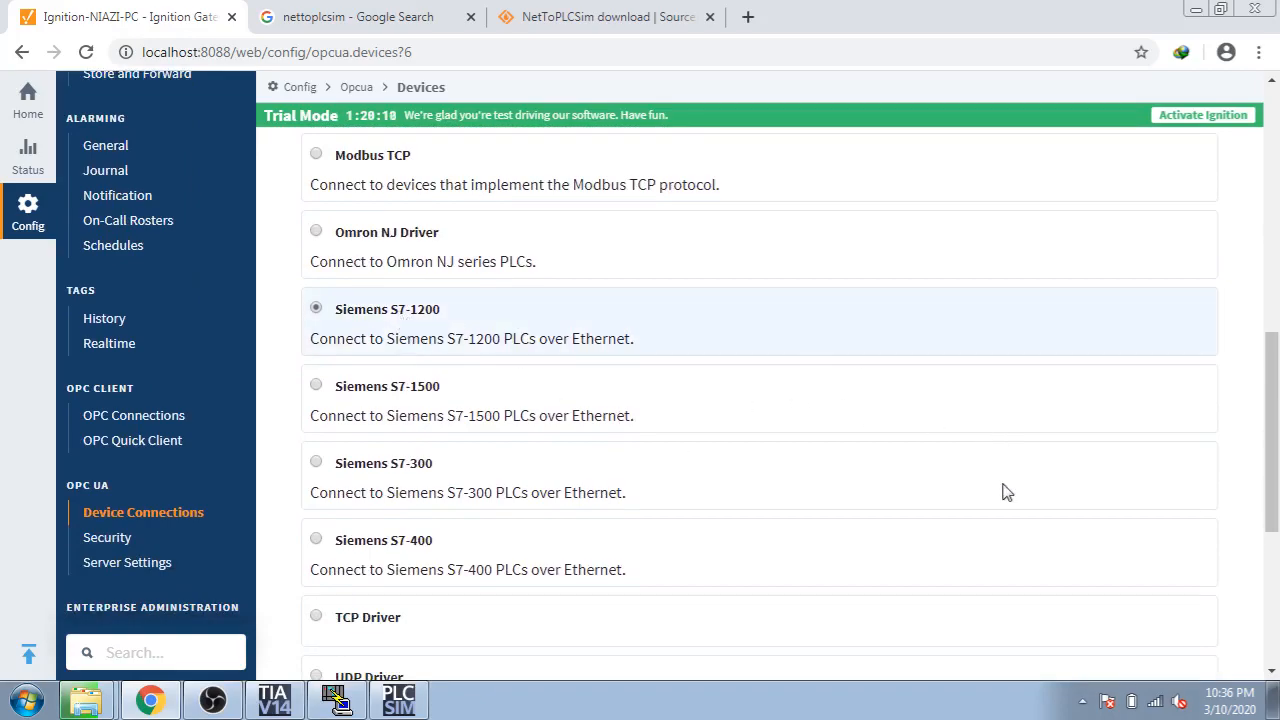
left_click_drag(1268, 412, 1274, 540)
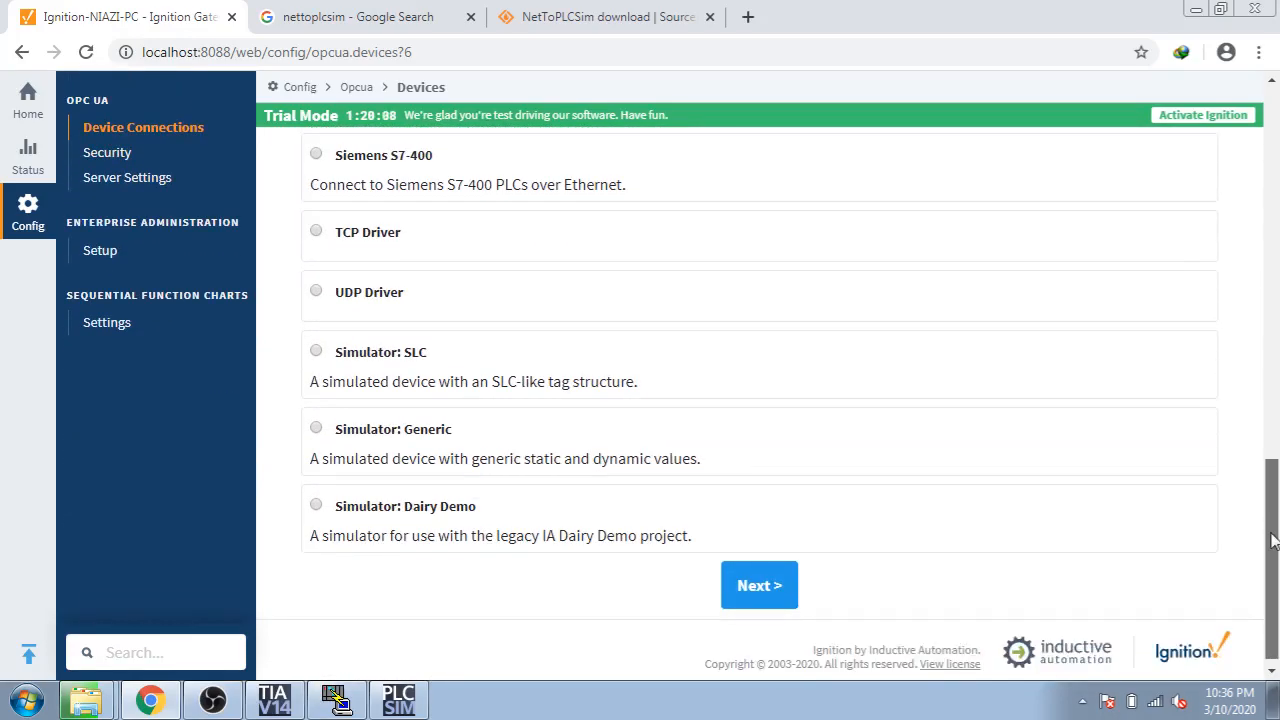
left_click(783, 595)
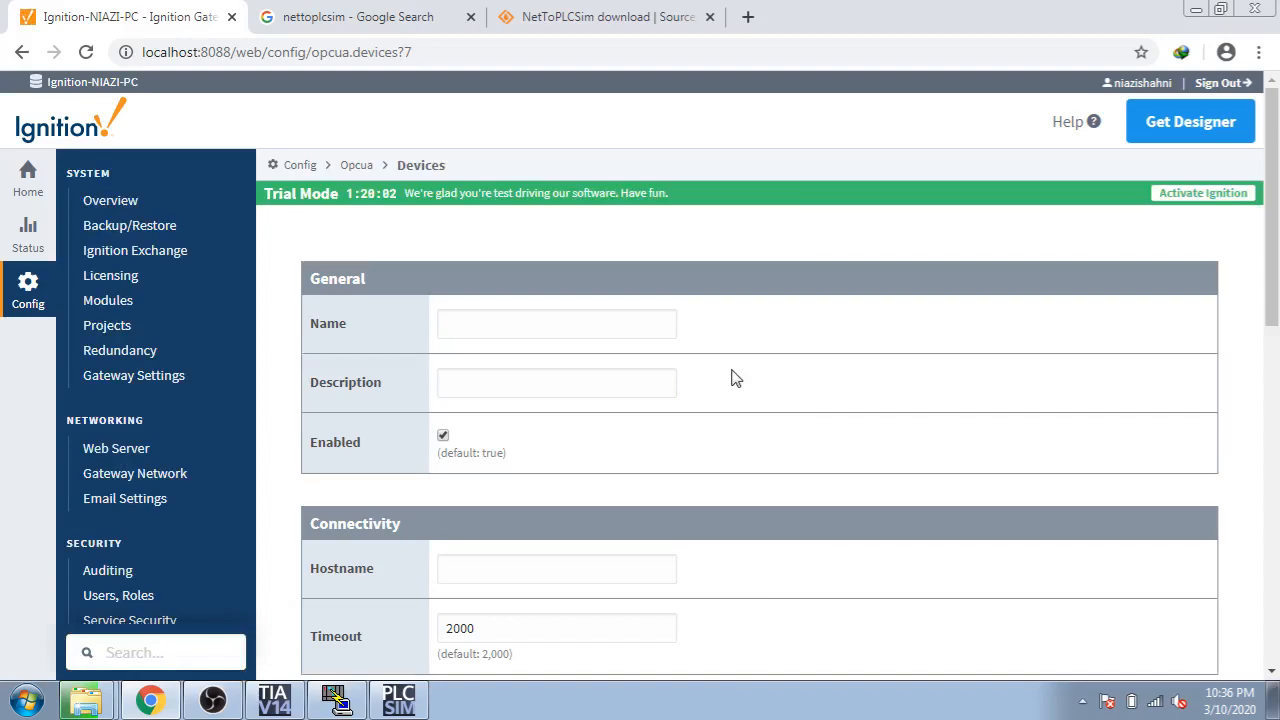
Name the new device Siemens and set its hostname to 192.168.0.104.
left_click(617, 334)
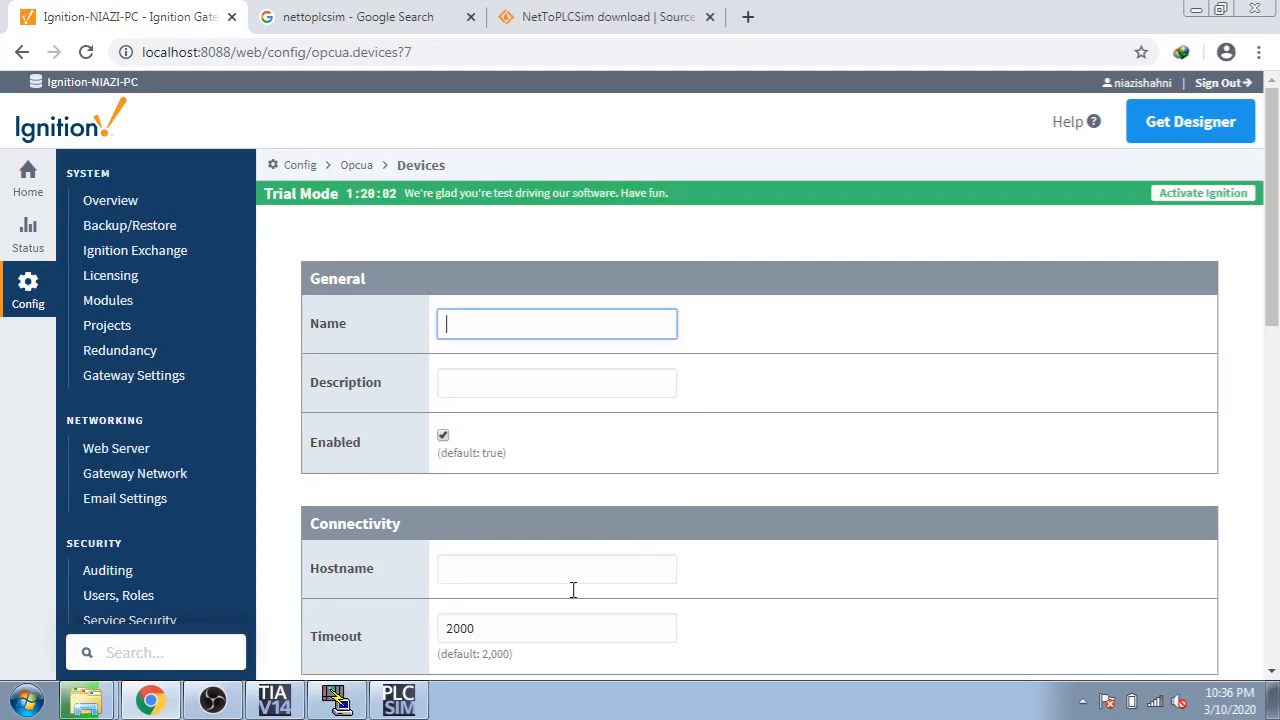
left_click(579, 578)
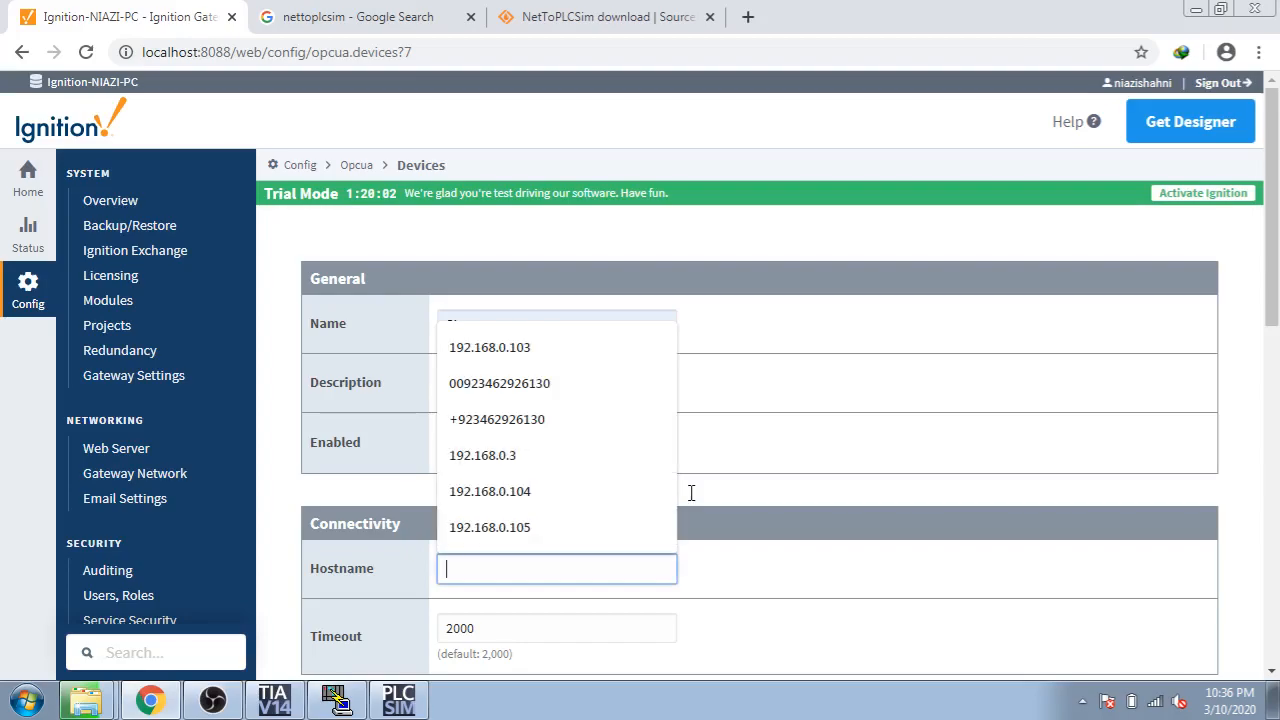
left_click(632, 491)
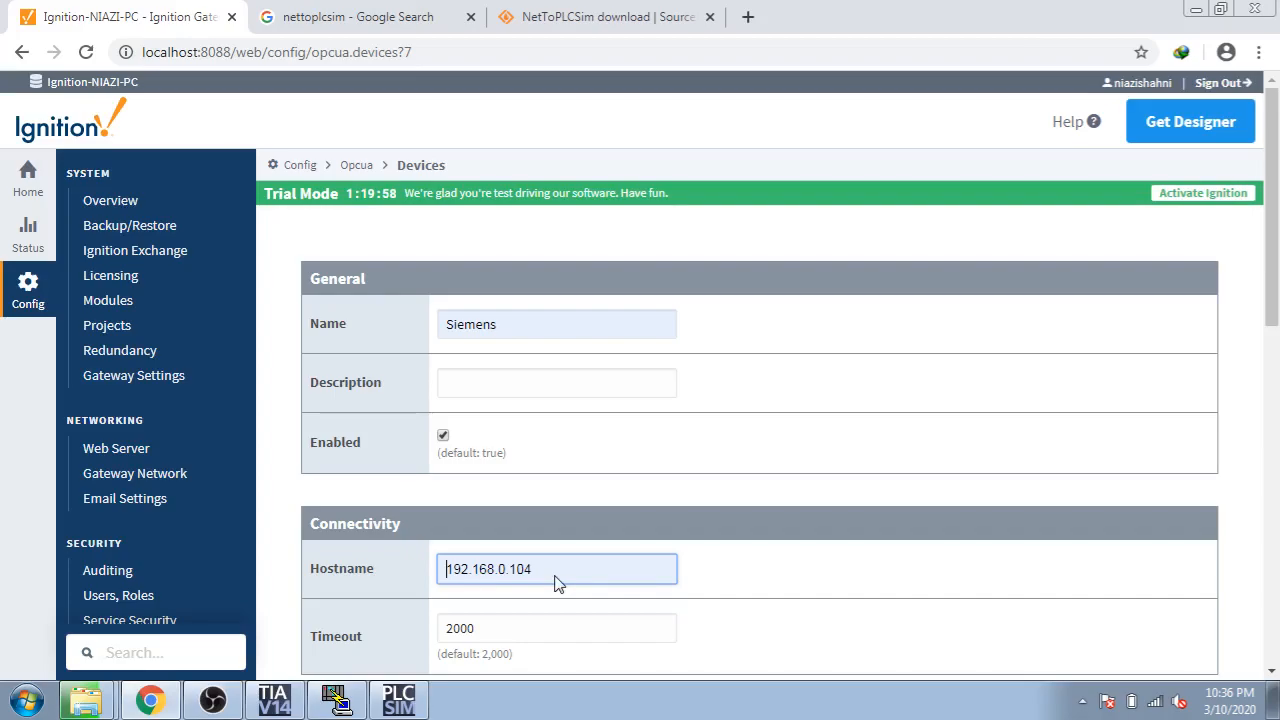
Look up the computer's IPv4 address in the wireless network connection details again, and close the network windows.
left_click(277, 692)
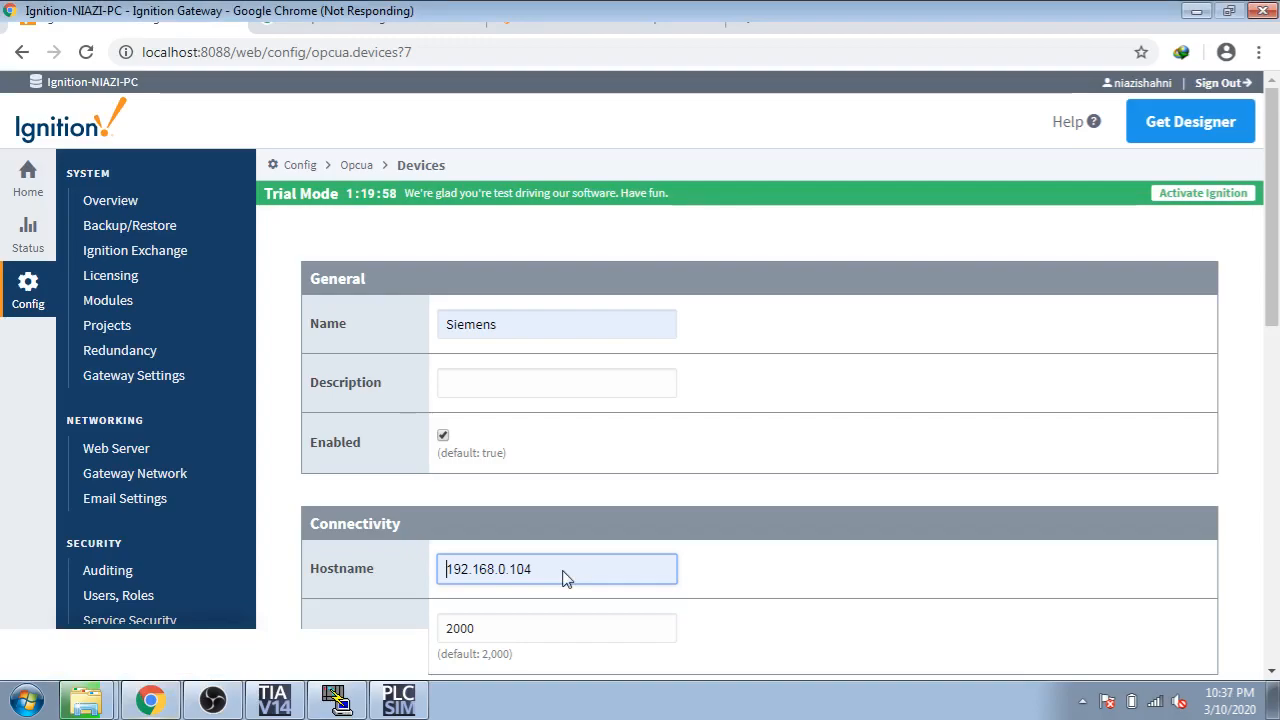
key("super+d")
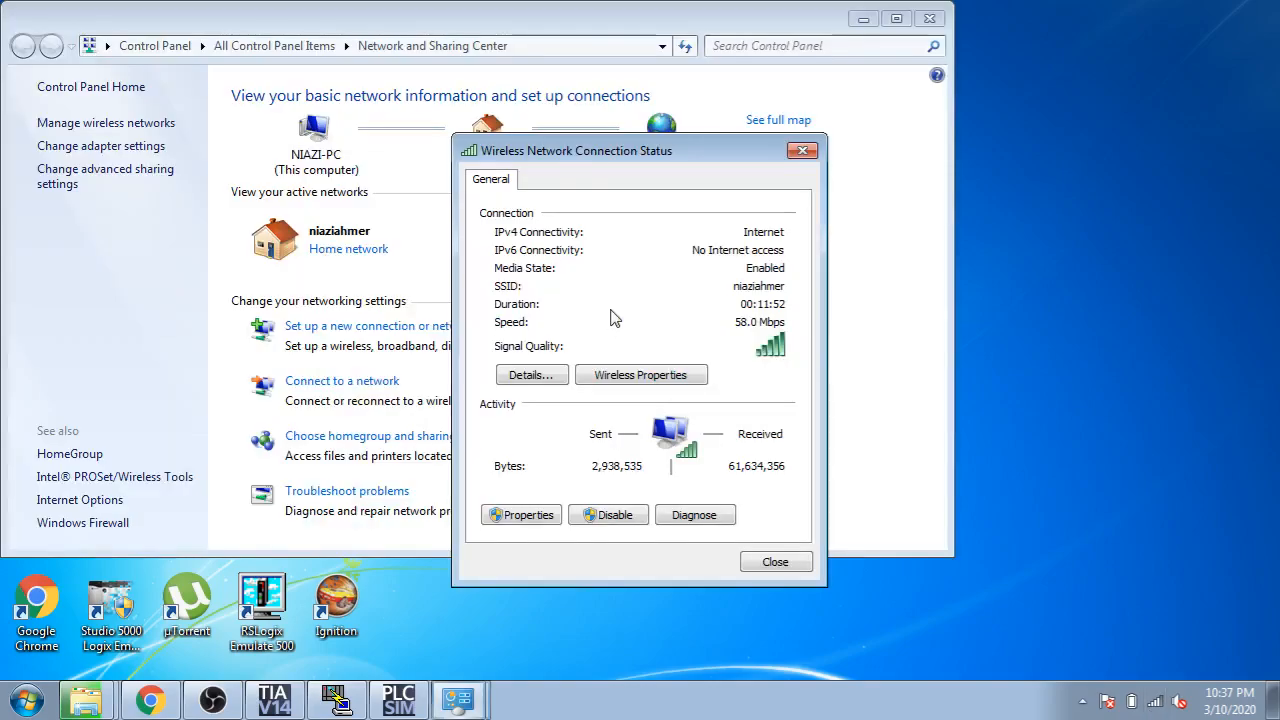
left_click(531, 375)
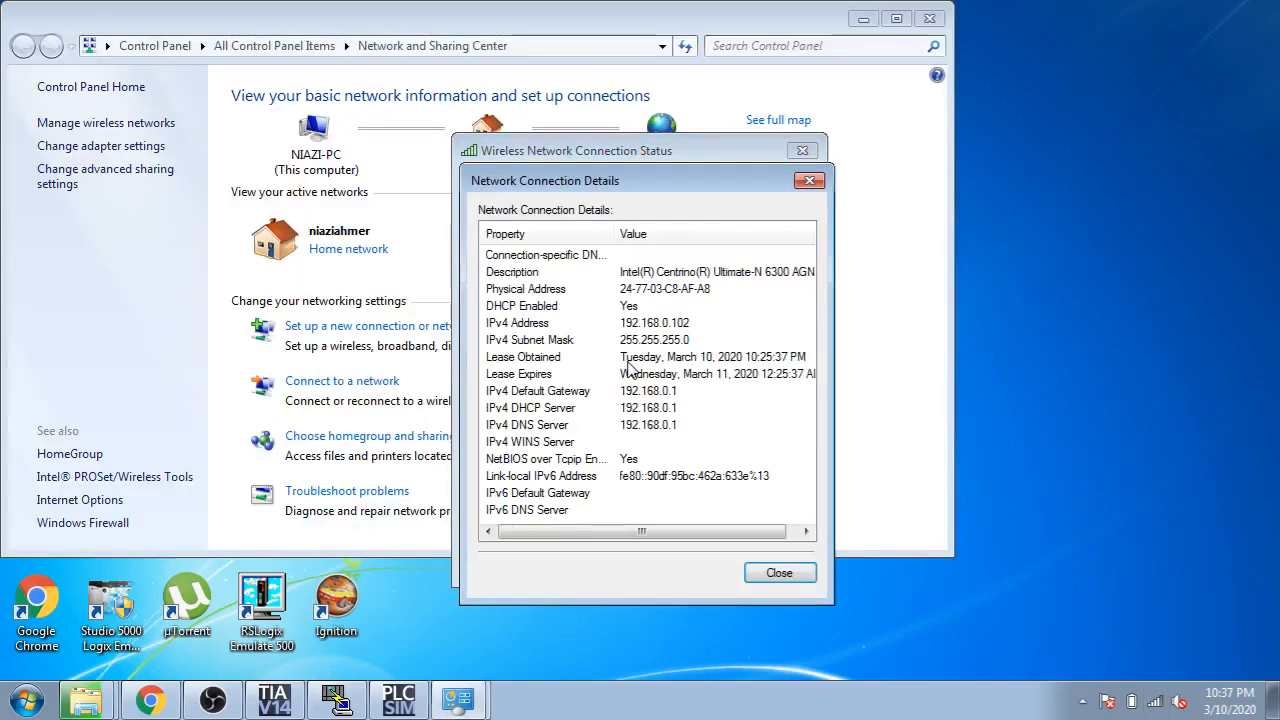
left_click(809, 181)
left_click(805, 152)
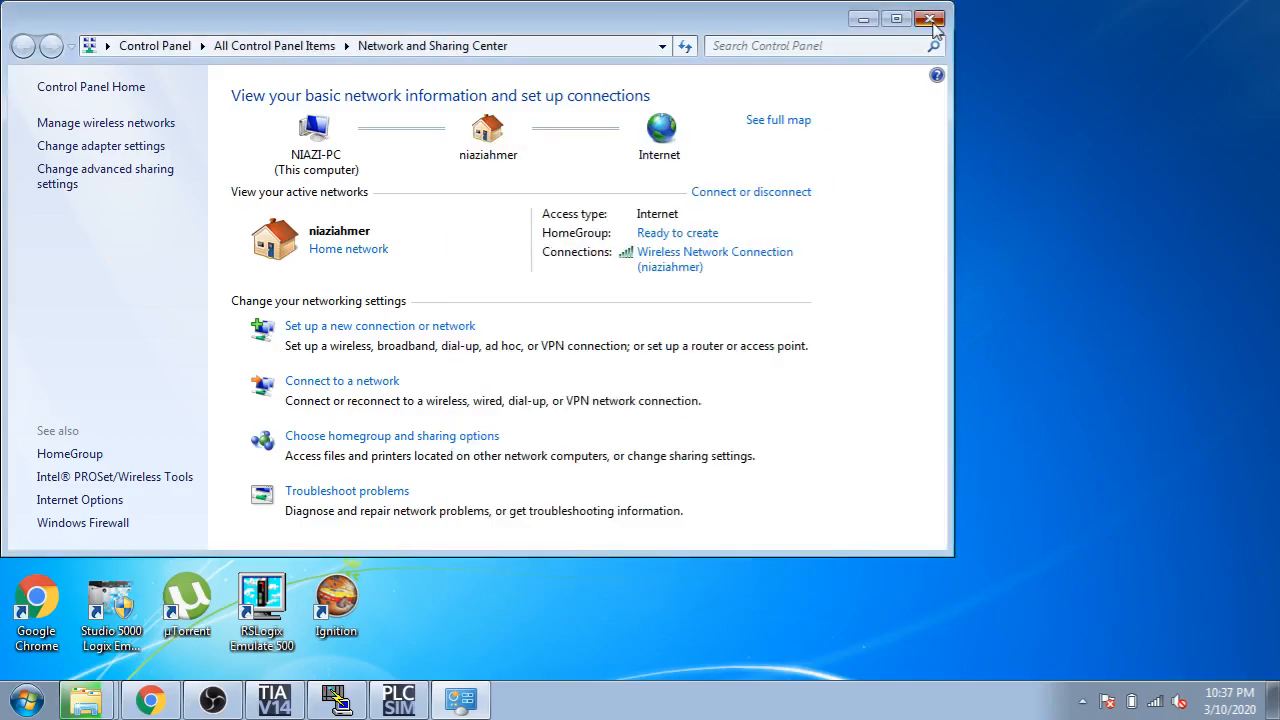
left_click(929, 18)
Switch back to the Ignition gateway page, set the Siemens device's hostname to 192.168.0.102, and create the device.
left_click(285, 706)
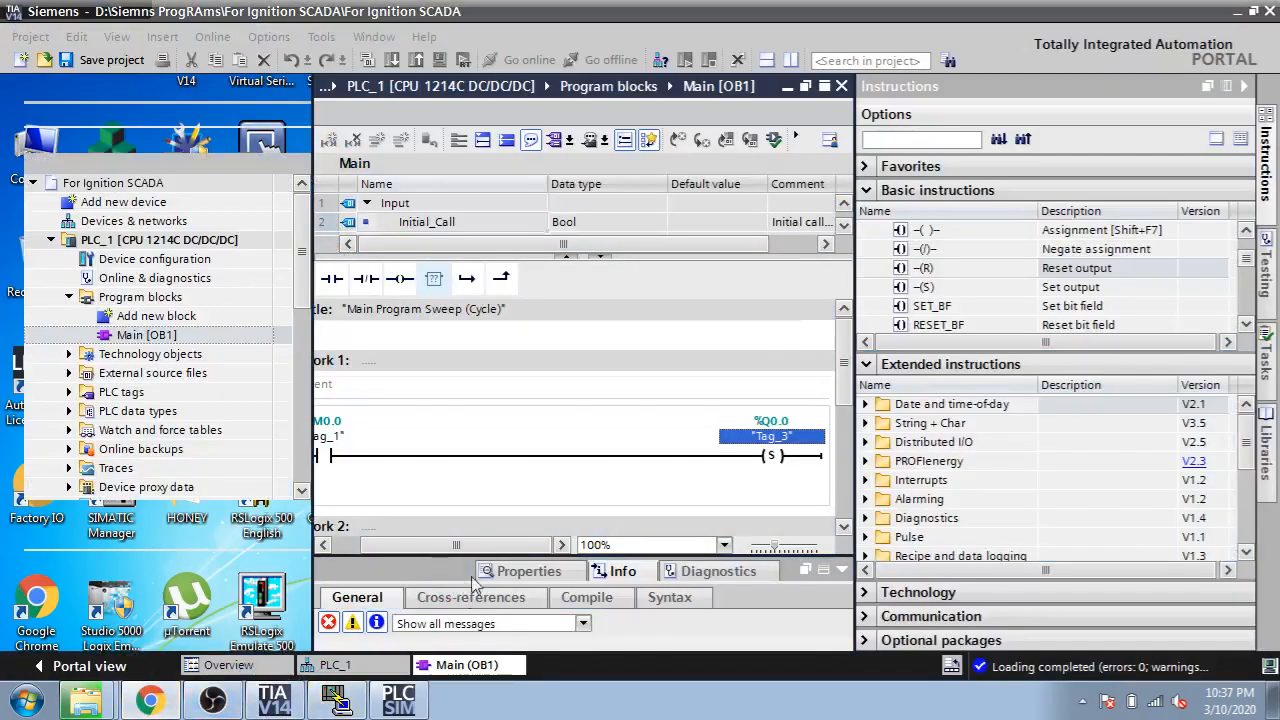
left_click(335, 698)
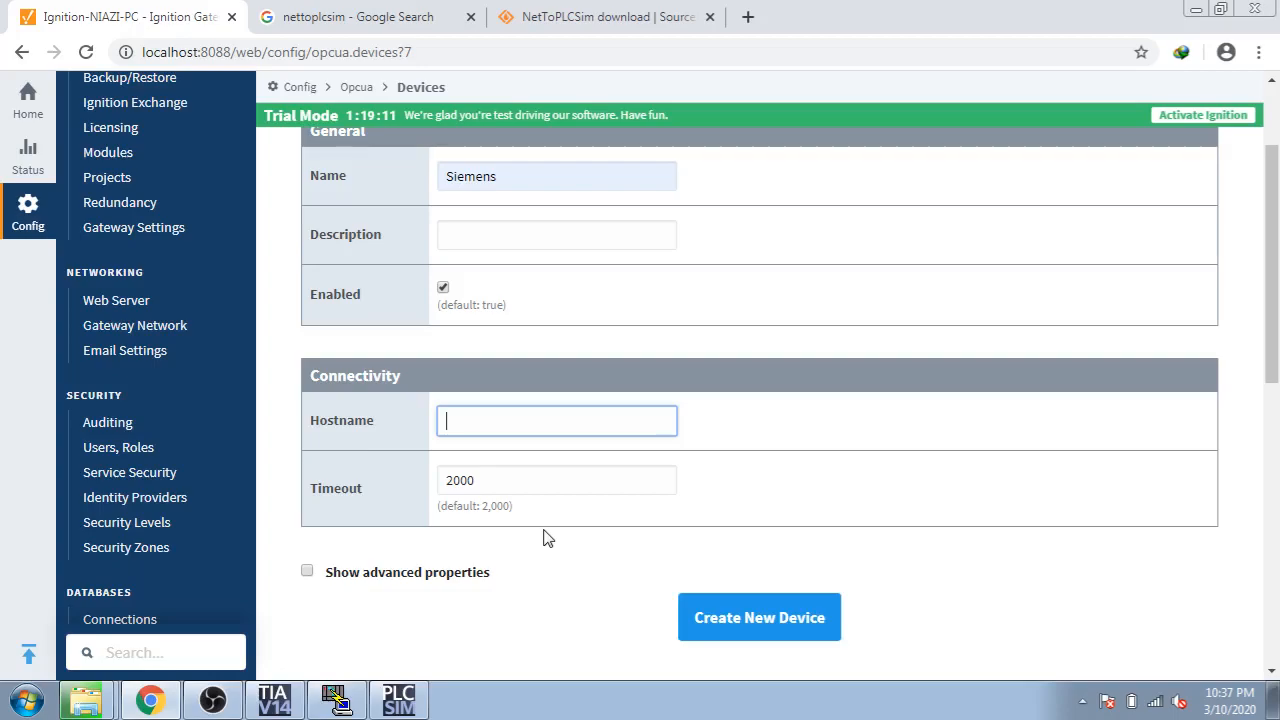
left_click(551, 424)
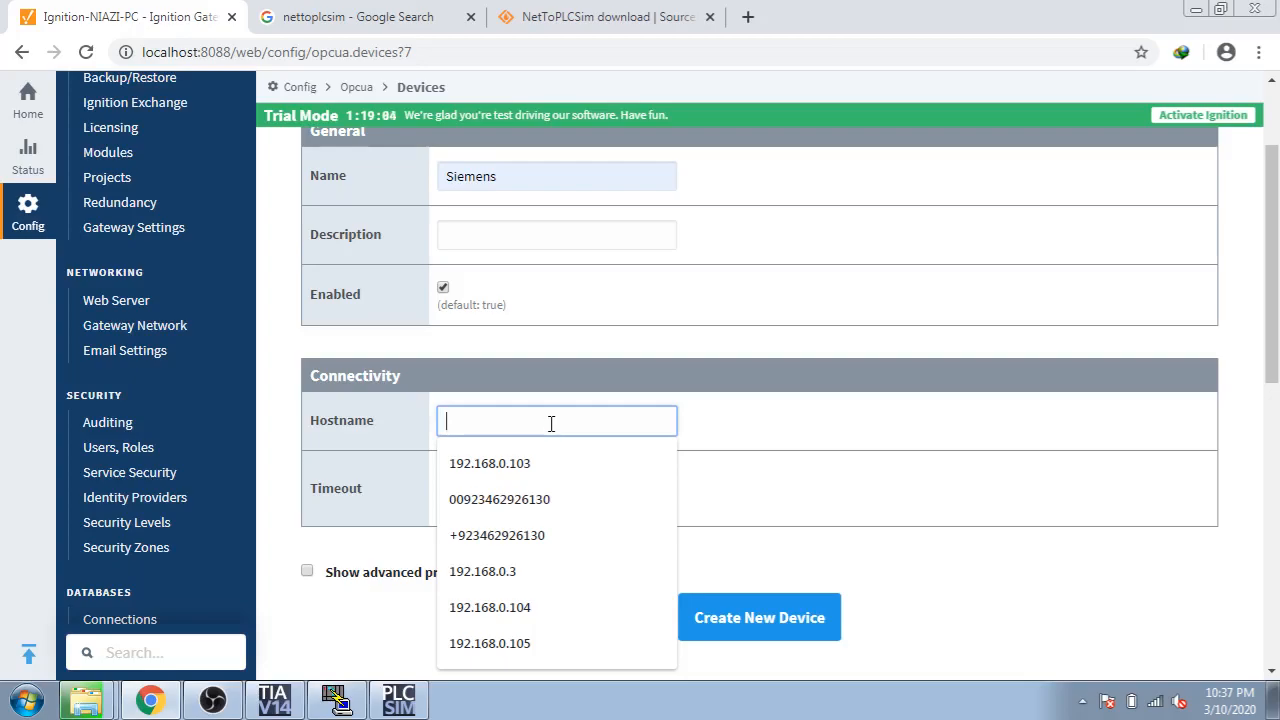
type("192.168.0.102")
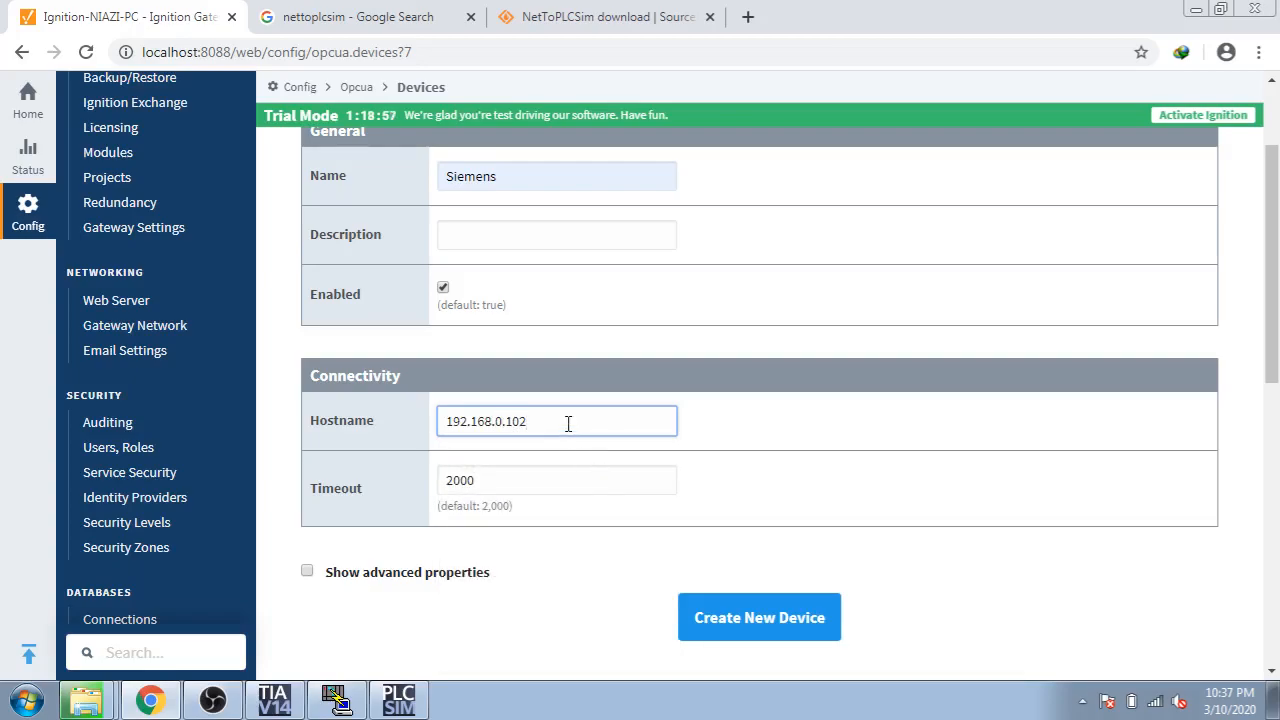
left_click(705, 614)
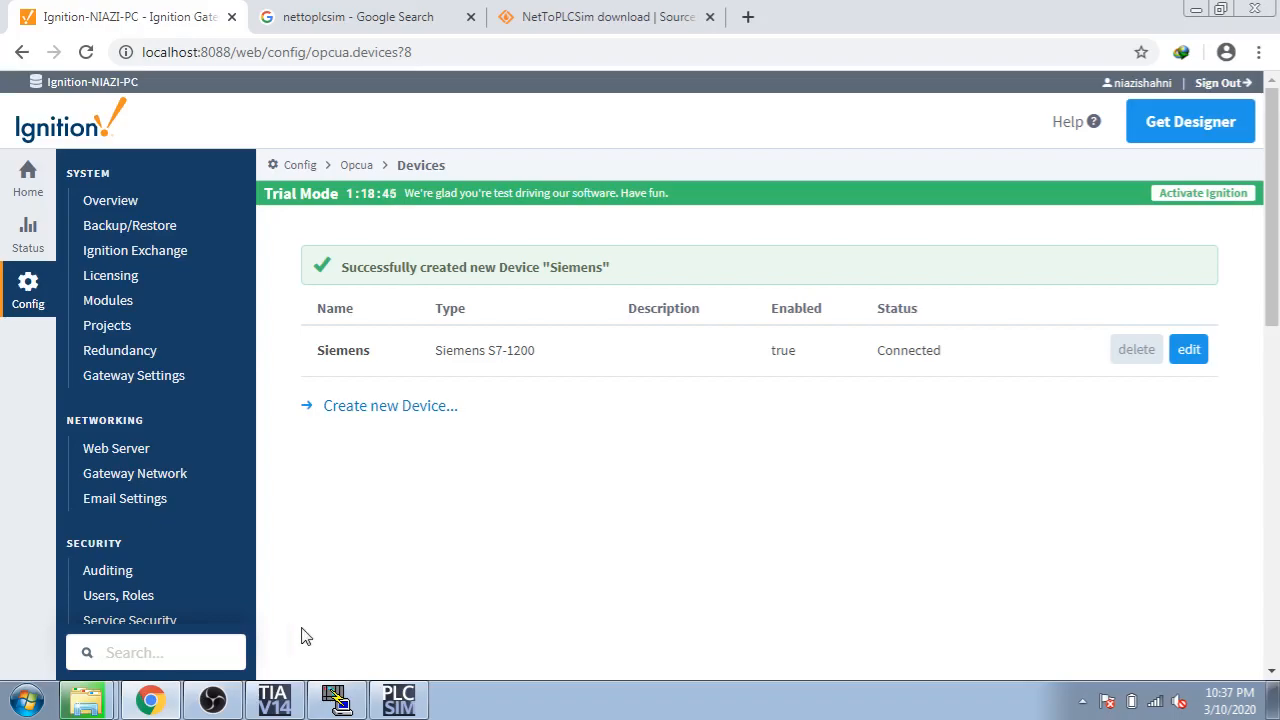
left_click(224, 703)
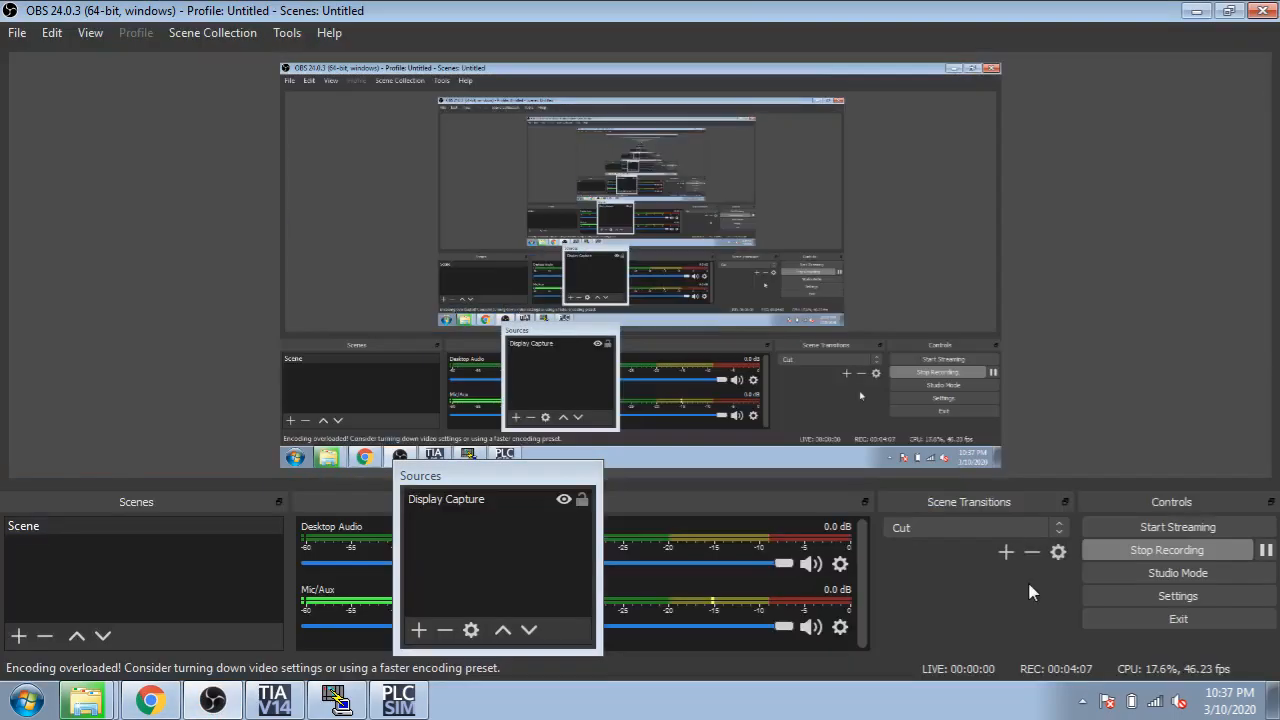